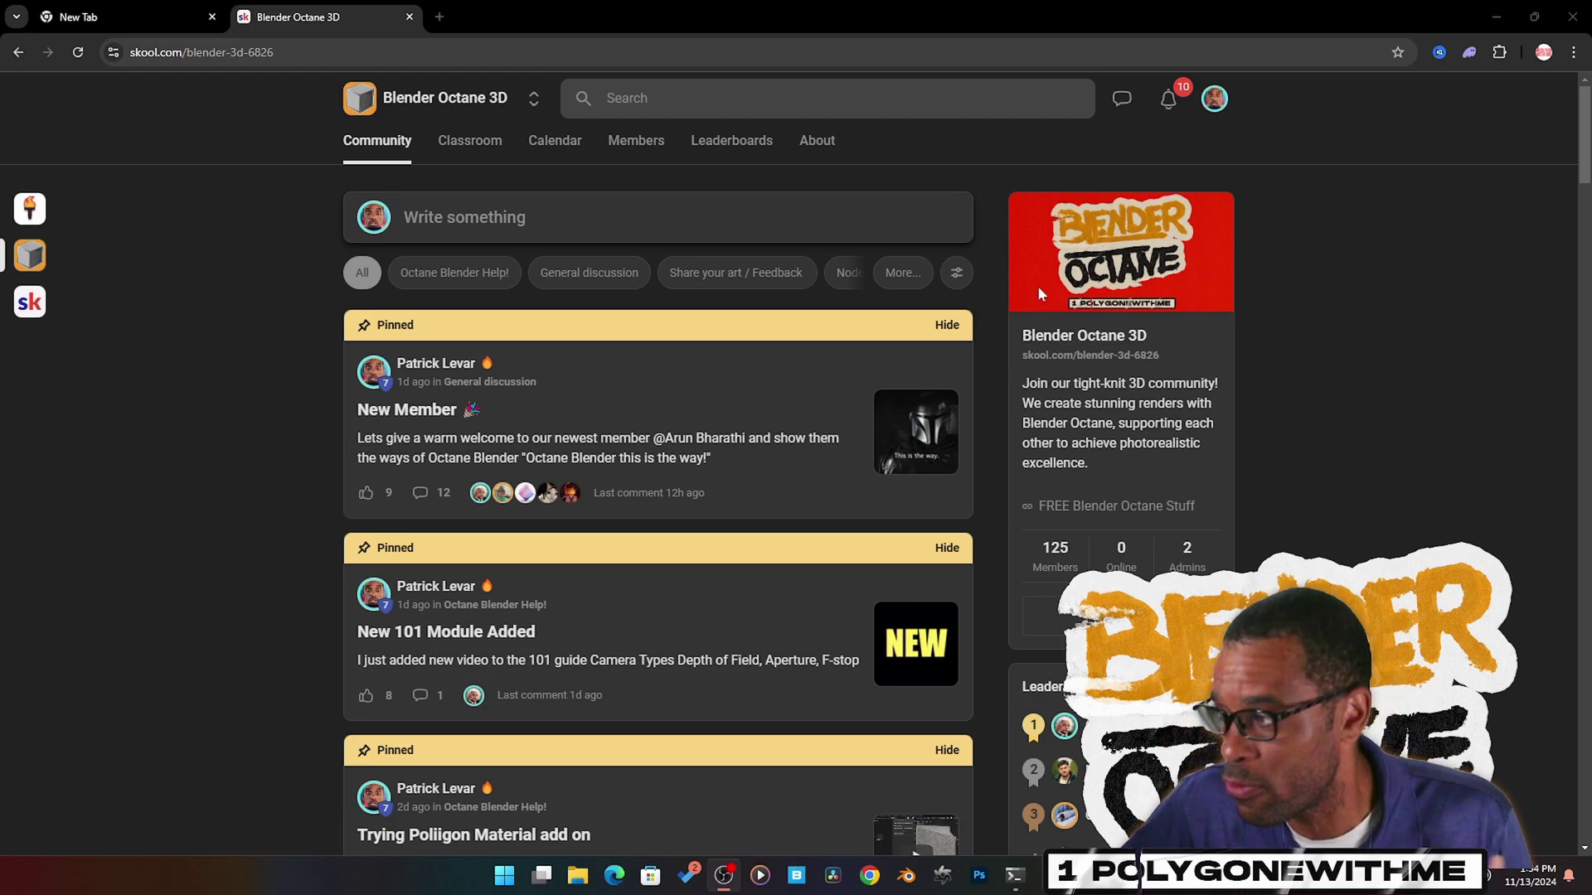
# Hide the browser and switch the storefront camera view to live Octane rendered shading
pyautogui.click(1497, 16)
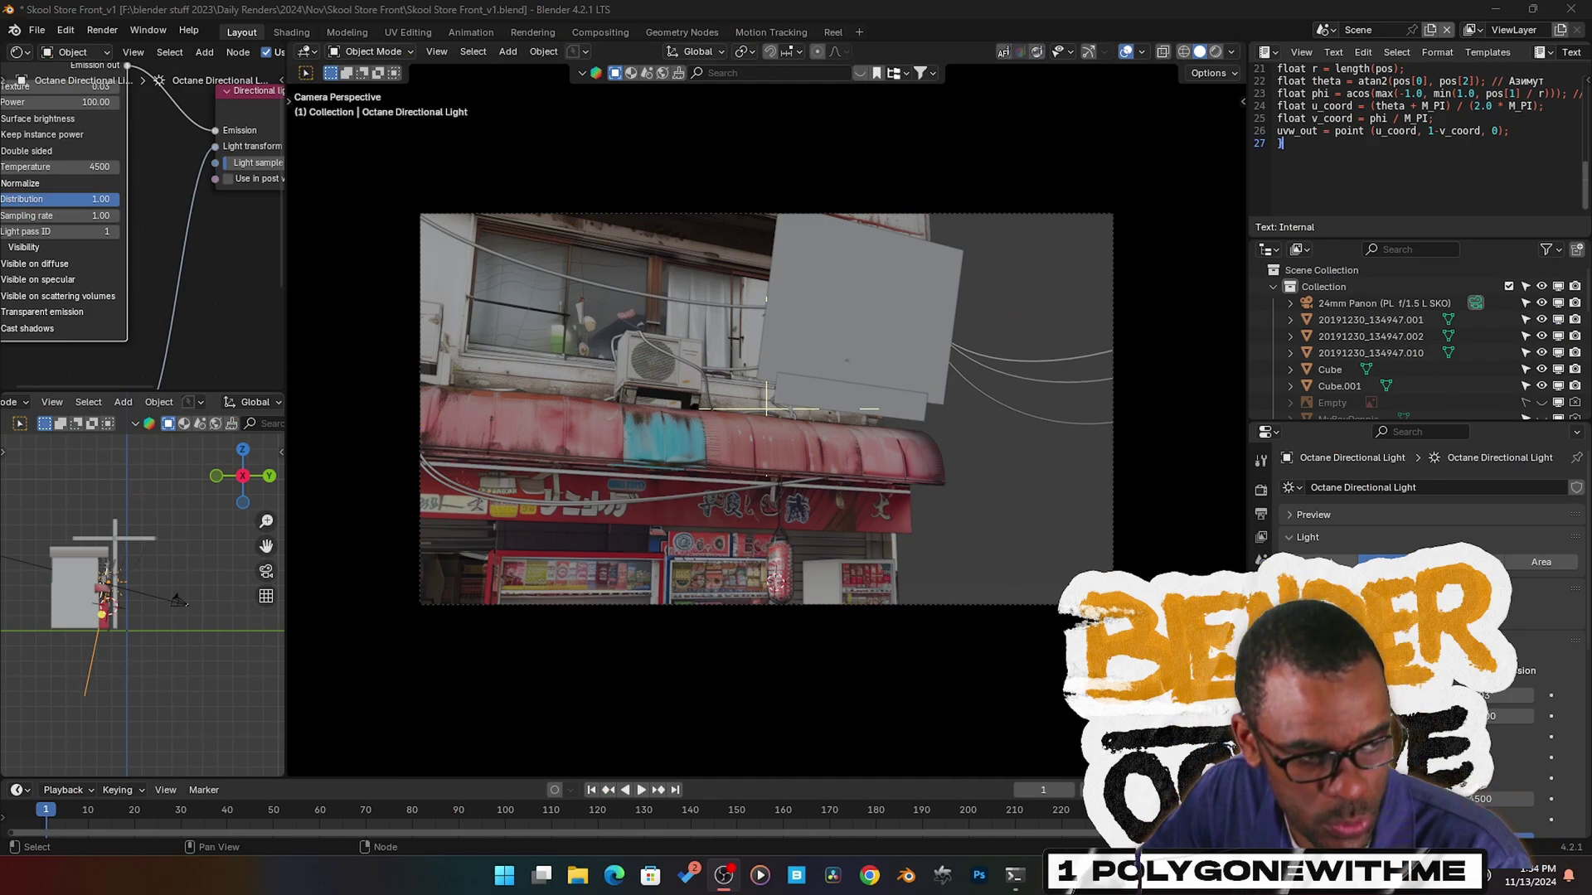
pyautogui.press('z')
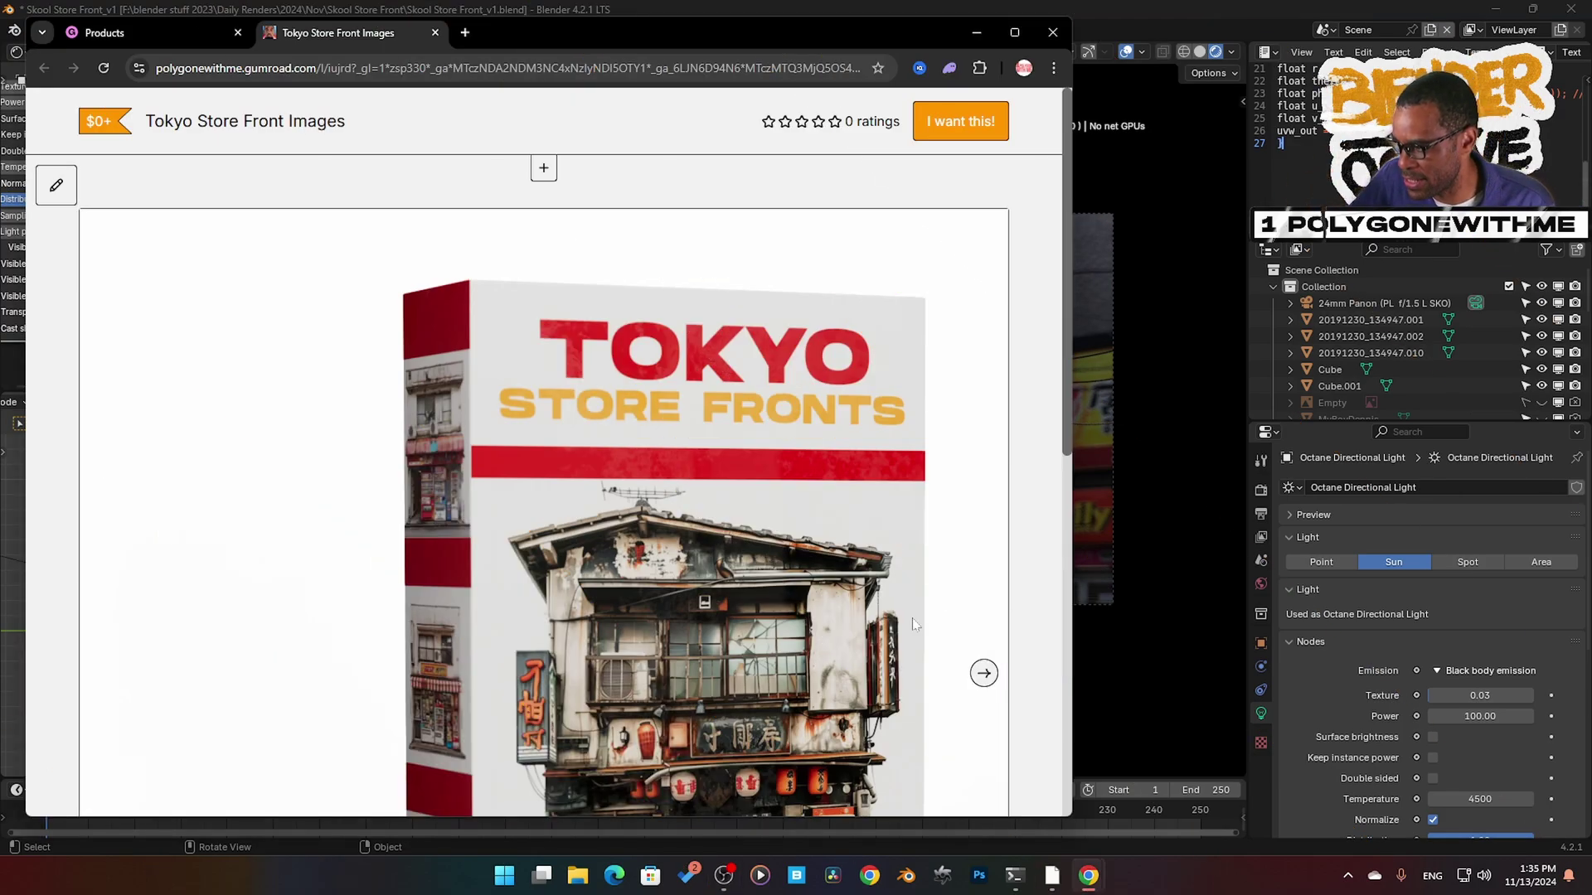
# Scroll up and down through the Gumroad 'Tokyo Store Front Images' product page
pyautogui.scroll(-2, 908, 618)
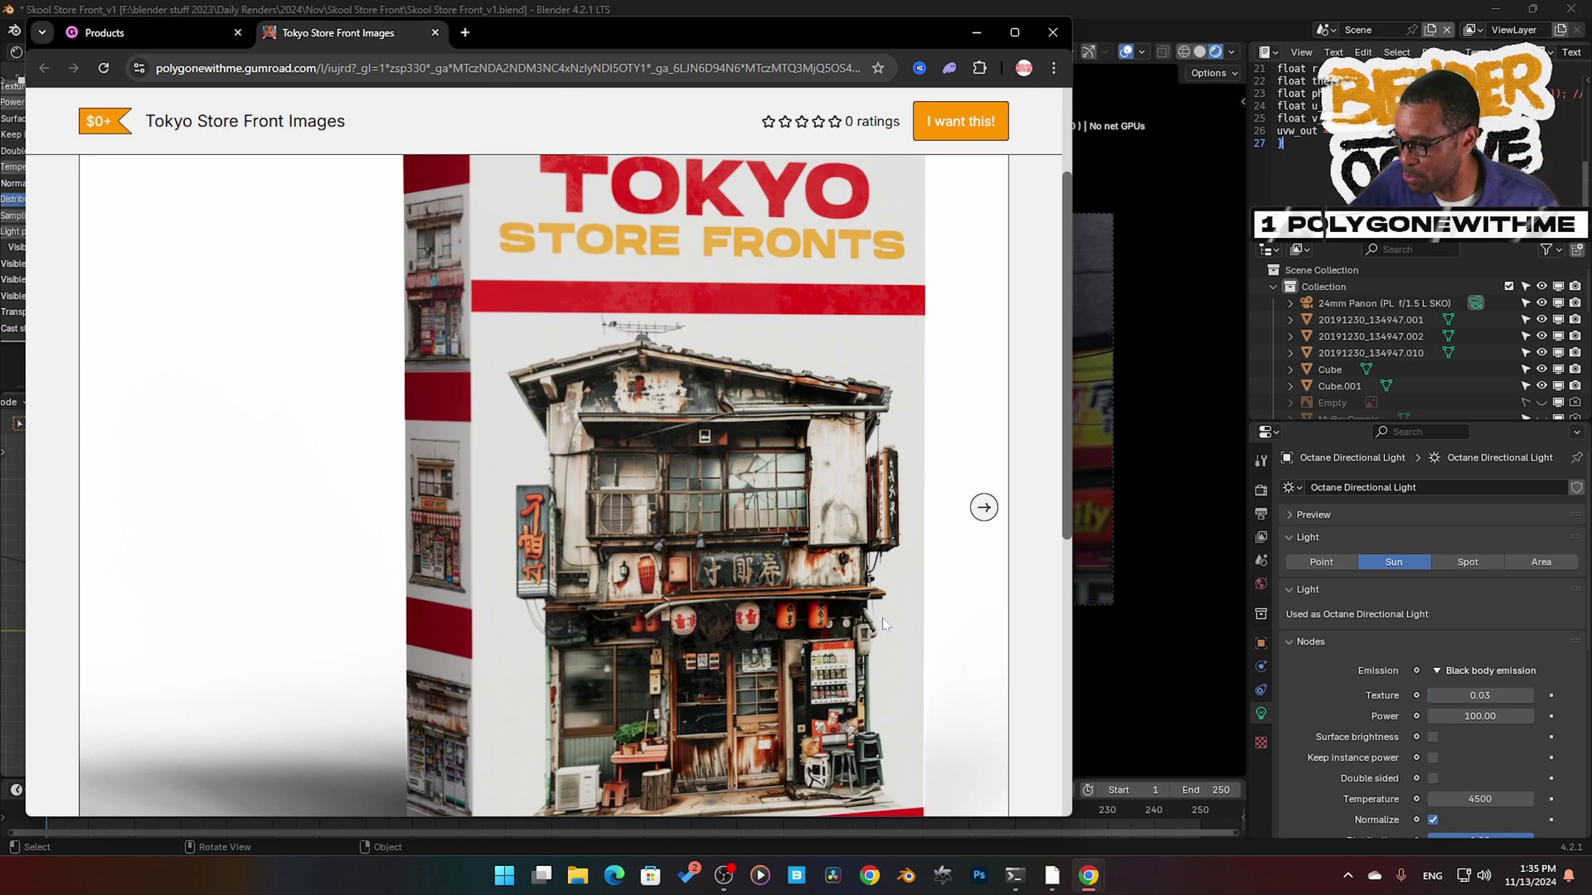
pyautogui.scroll(-7, 882, 618)
pyautogui.scroll(5, 583, 558)
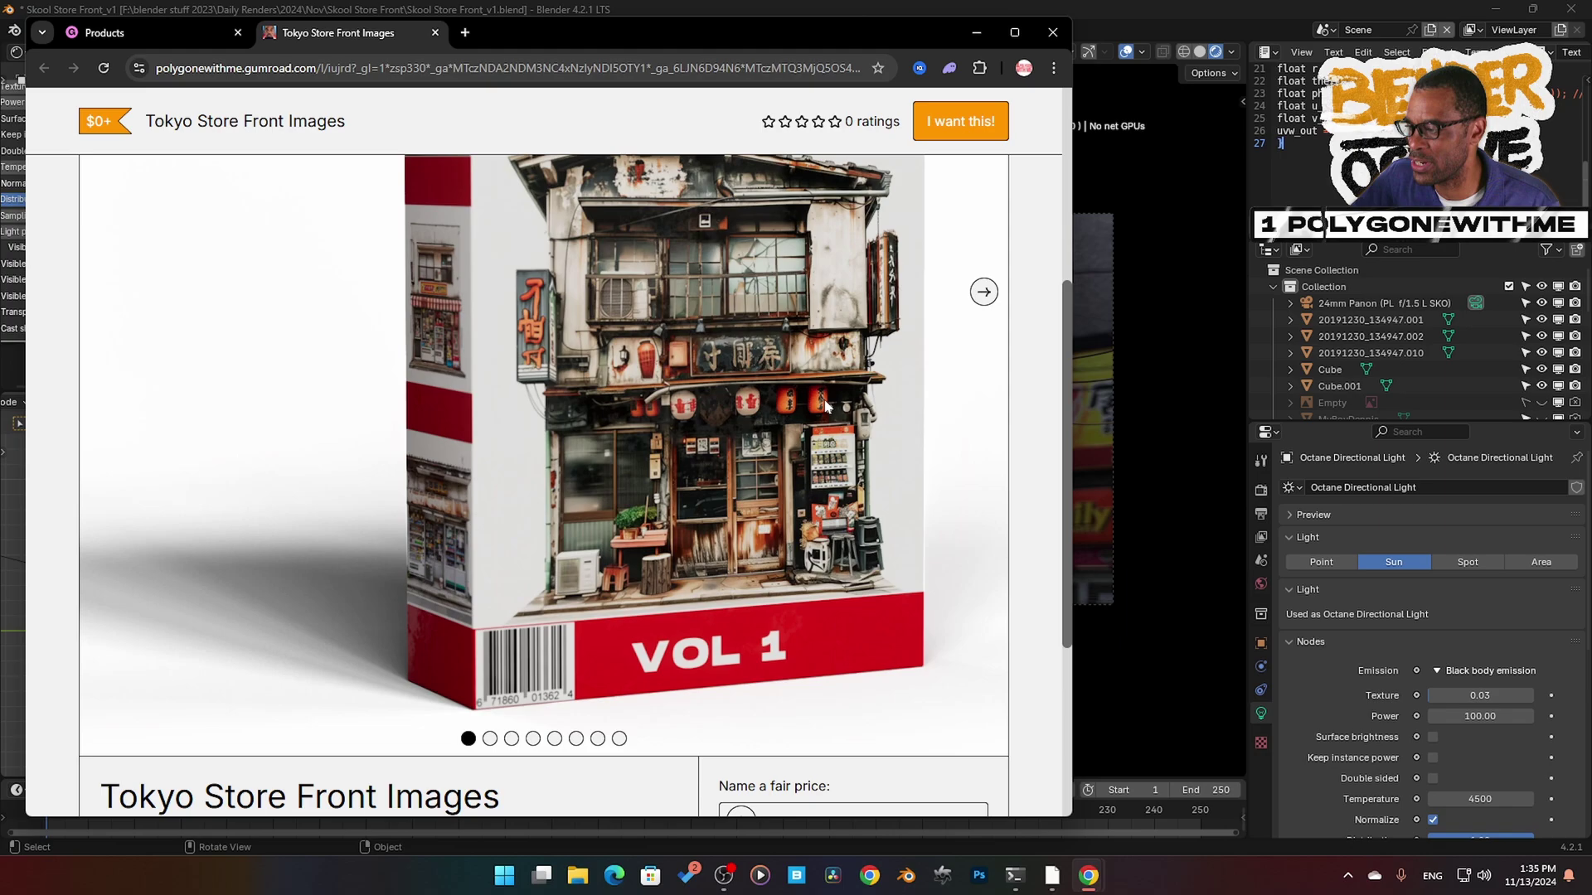
pyautogui.scroll(-2, 680, 433)
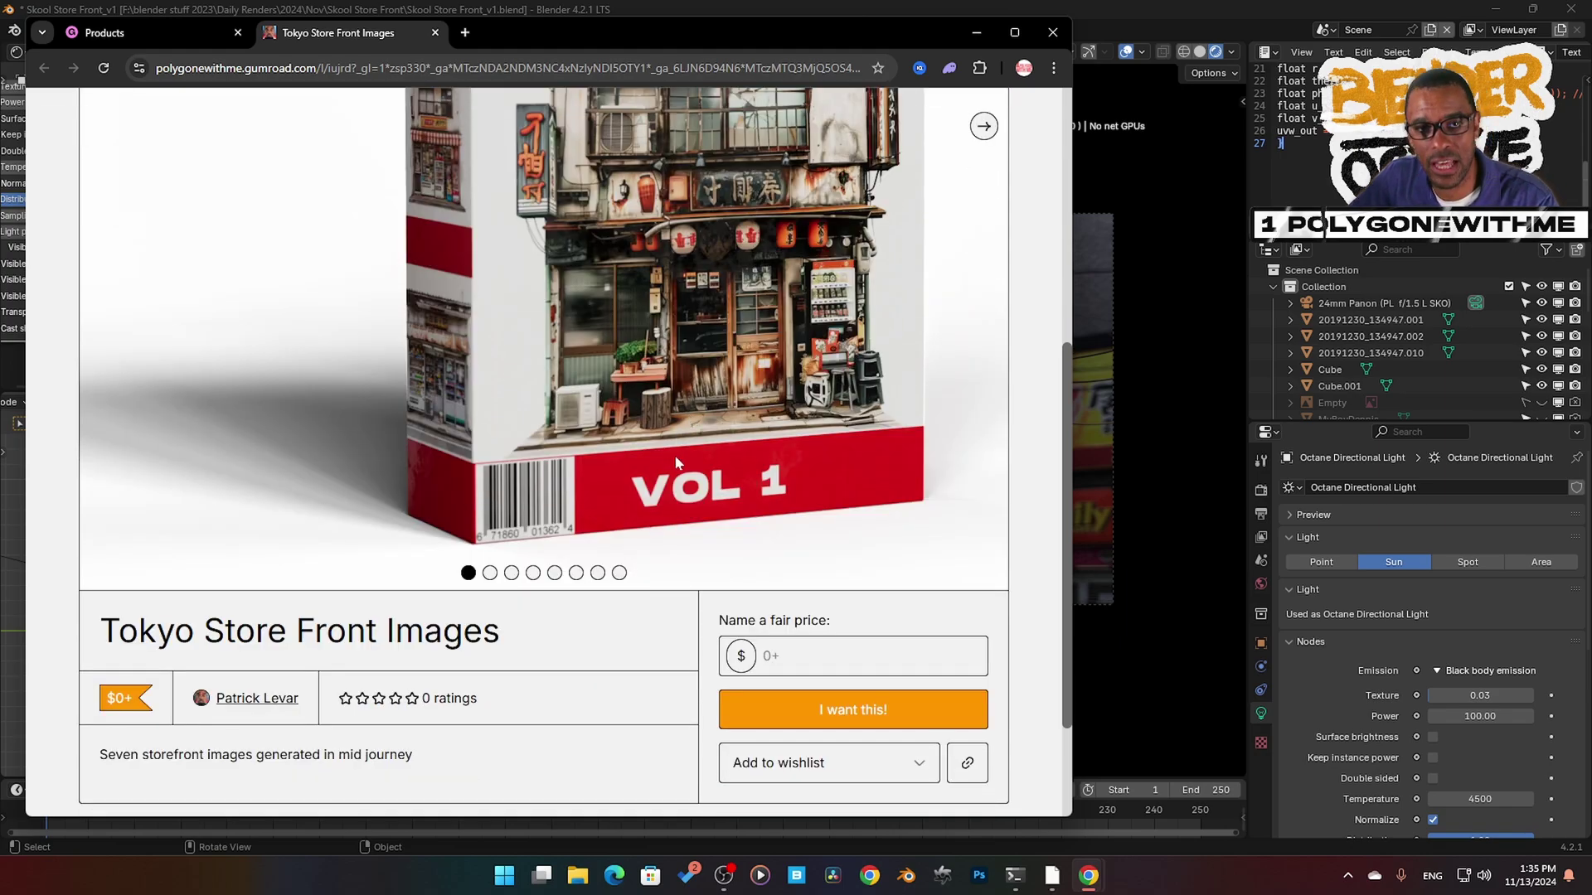
pyautogui.scroll(2, 668, 436)
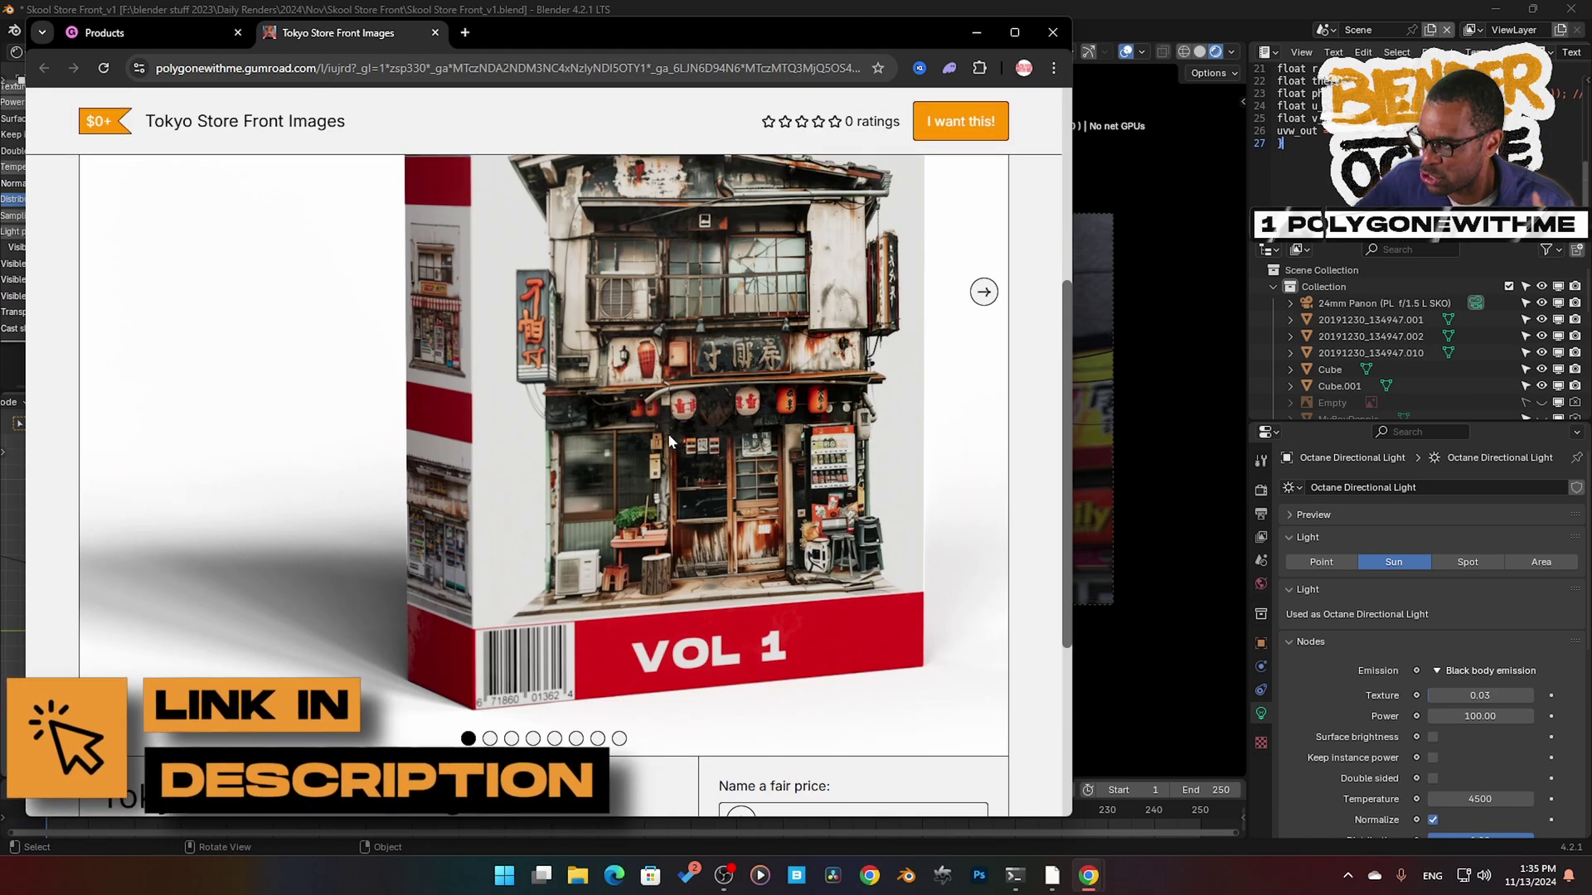
# Back in Blender, show only the Octane Imager (Preview Mode) panel in the sidebar's Octane tab
pyautogui.click(976, 32)
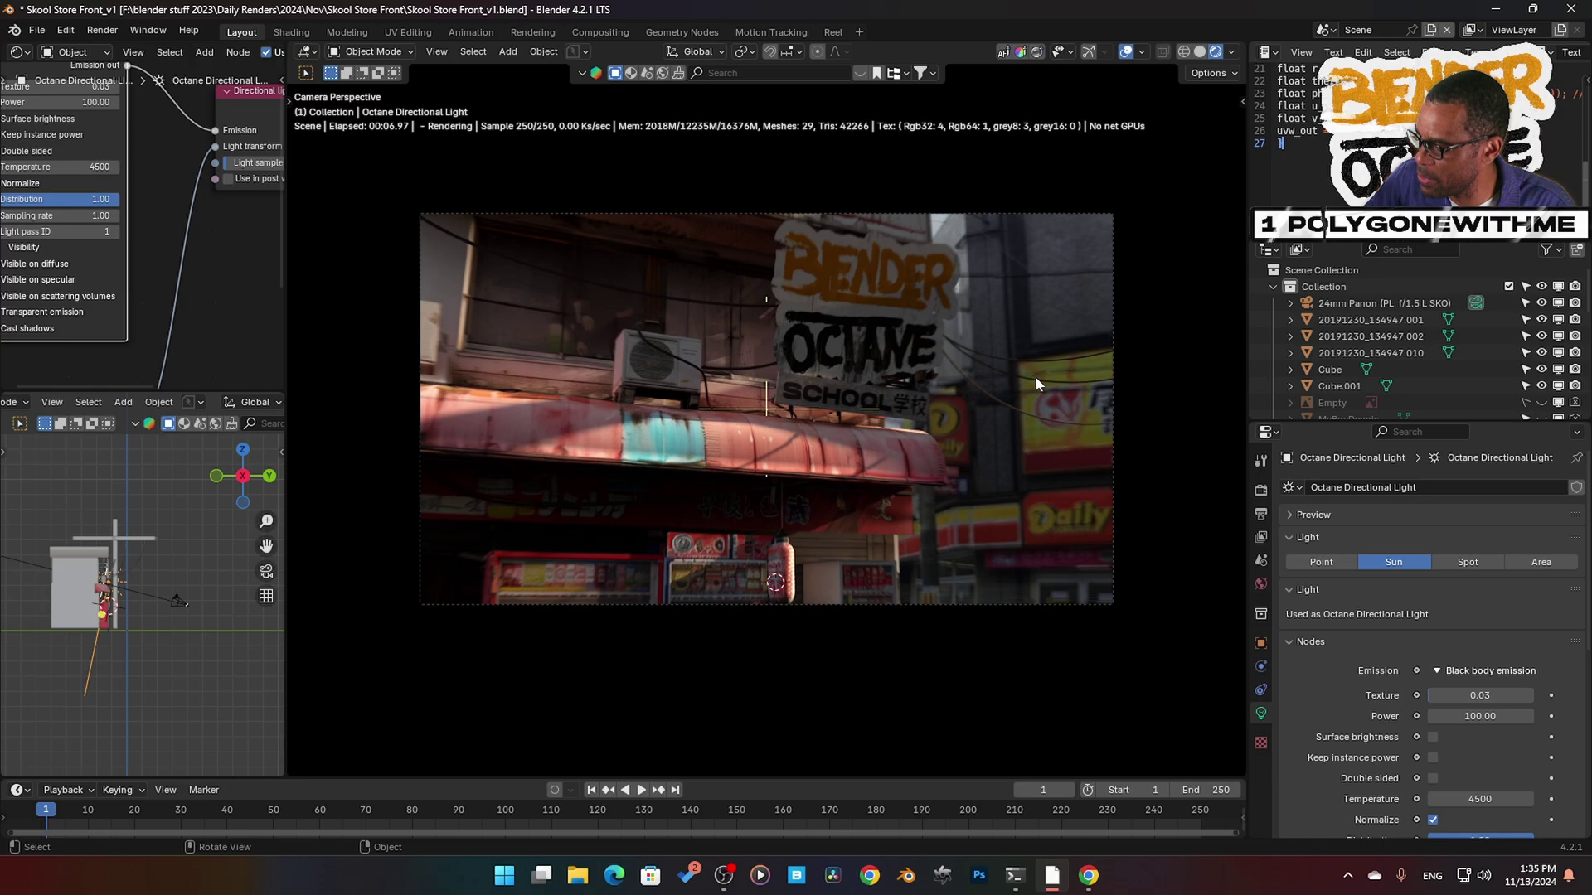
pyautogui.press('n')
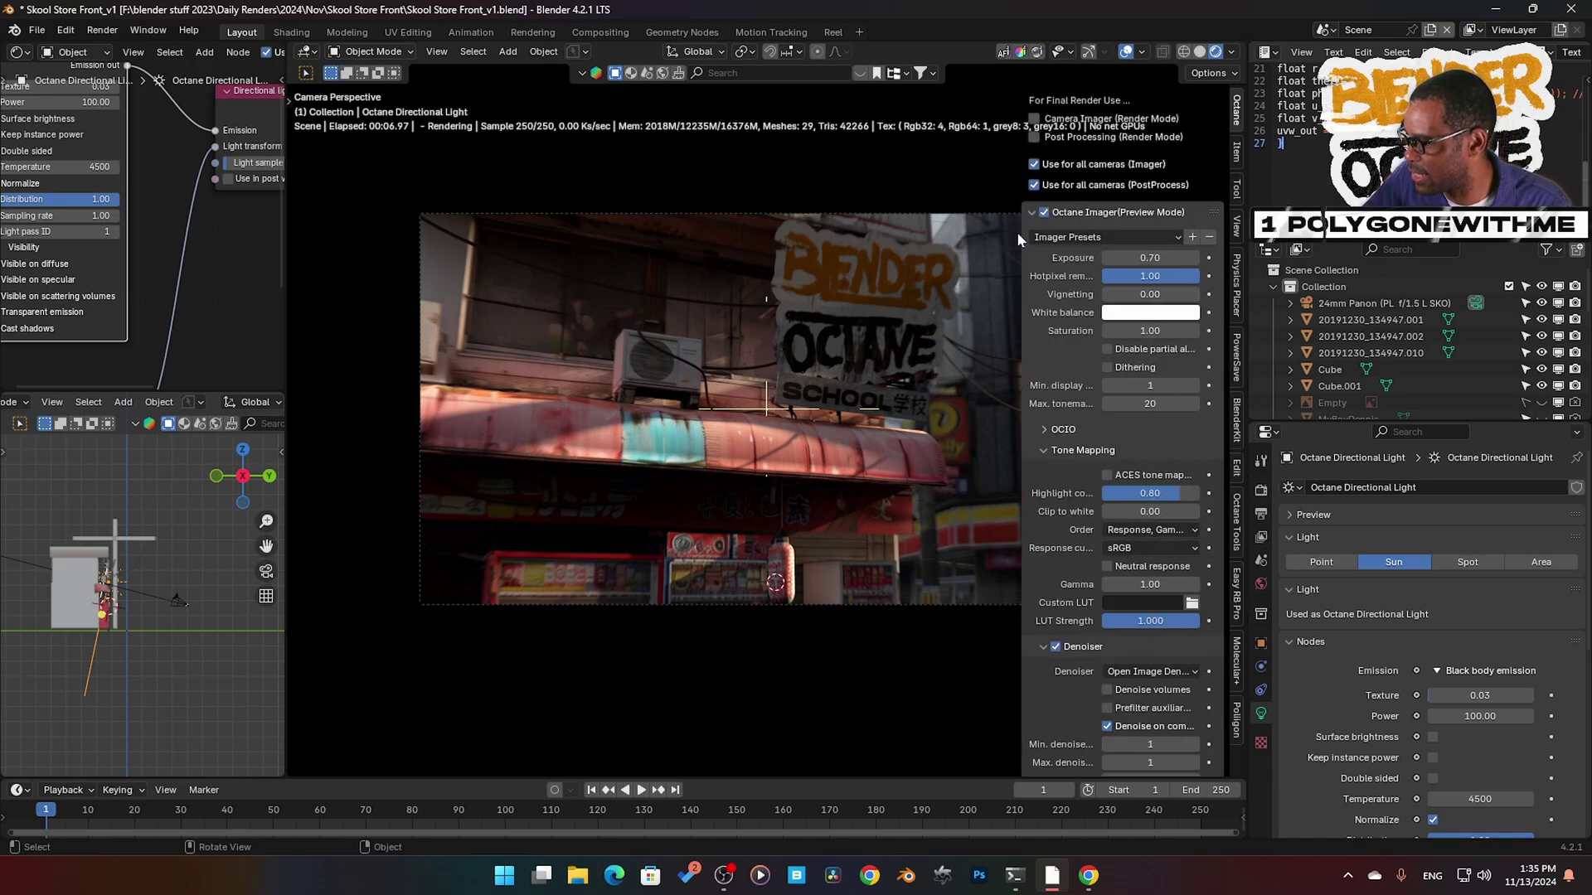
pyautogui.click(1030, 215)
pyautogui.click(1030, 235)
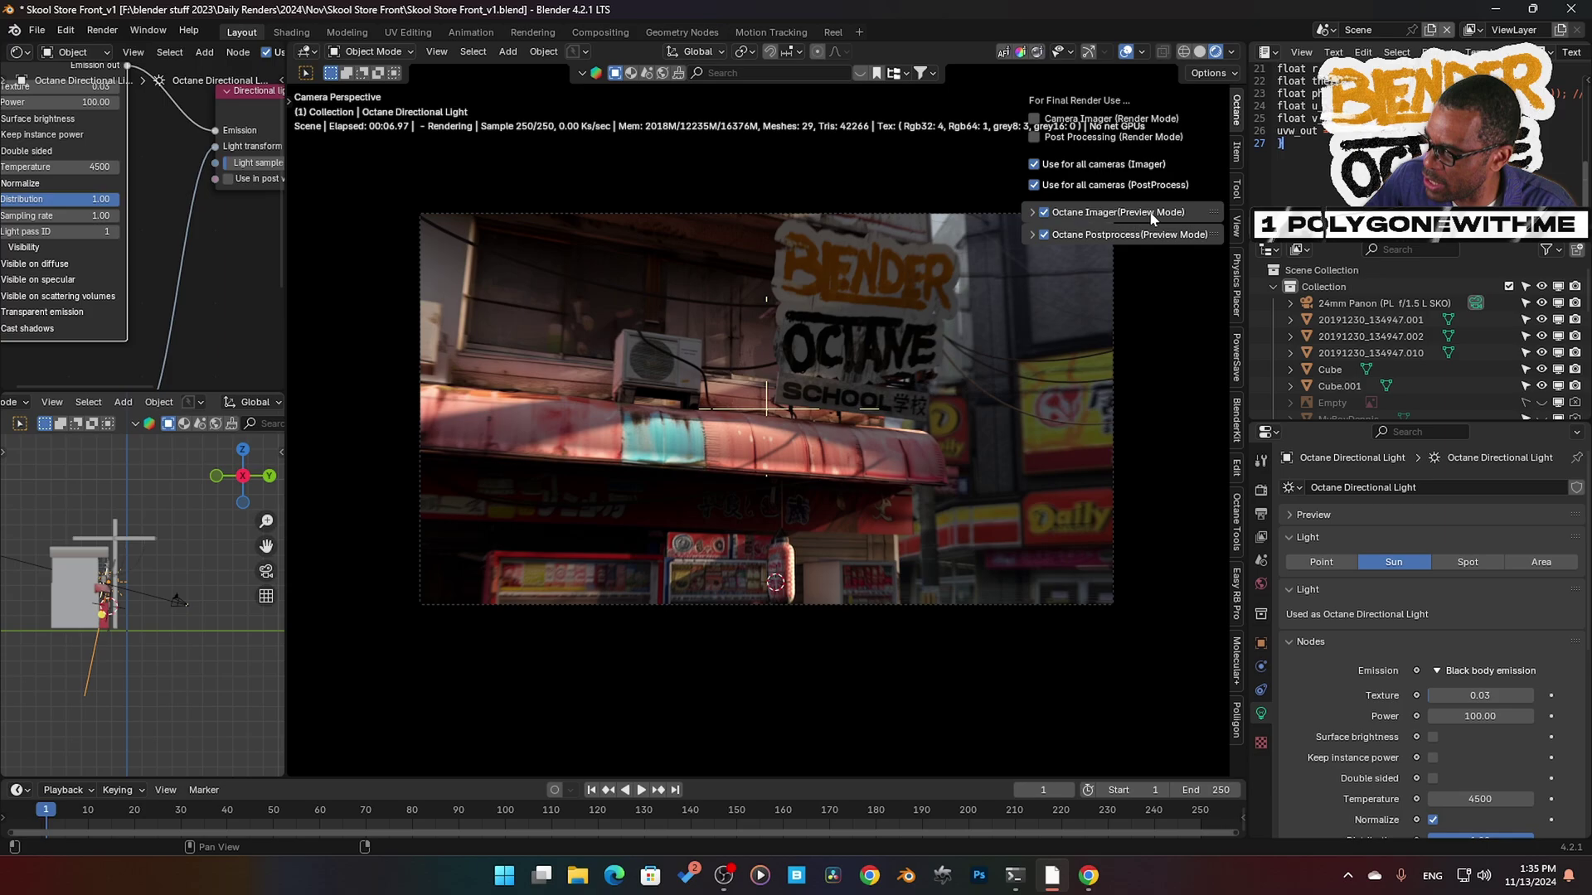
pyautogui.click(1032, 214)
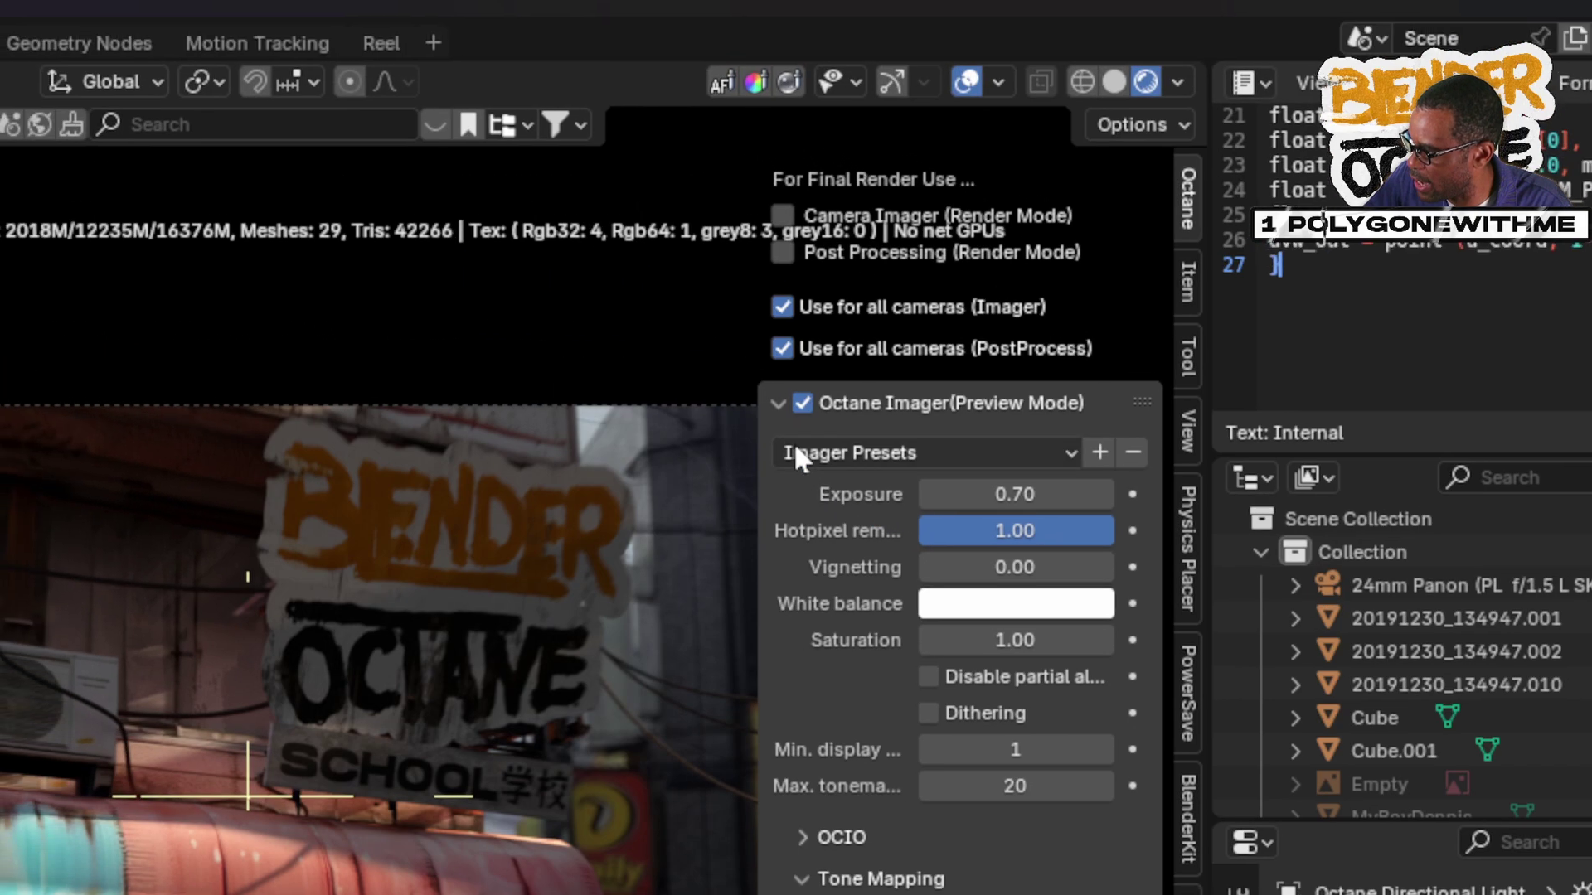
# Expand the OCIO settings and check the available view options without changing them
pyautogui.click(803, 838)
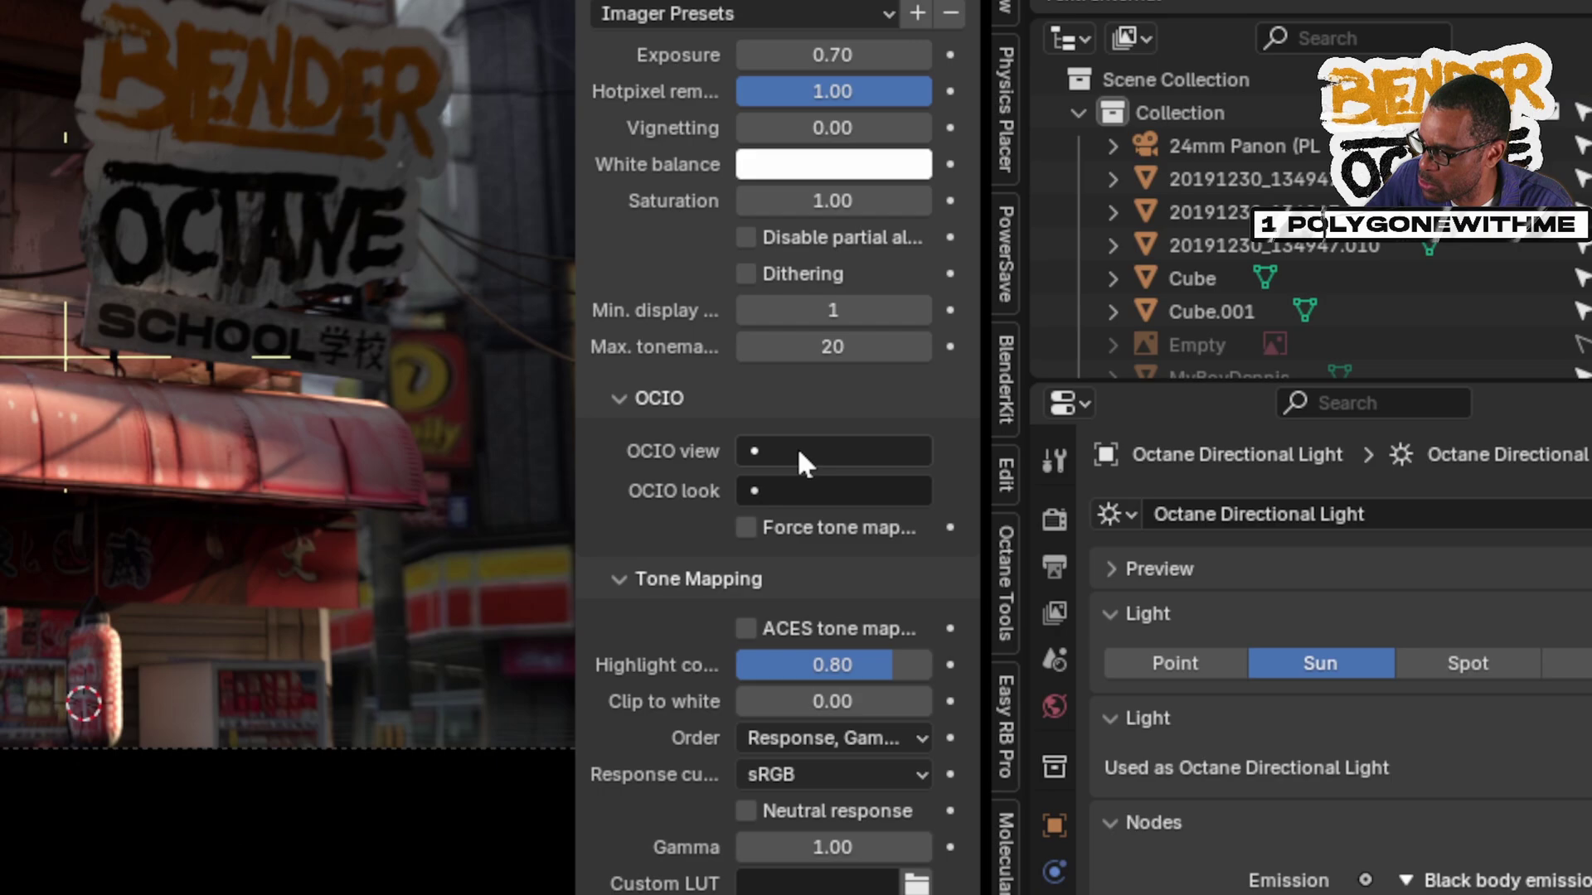
pyautogui.click(797, 446)
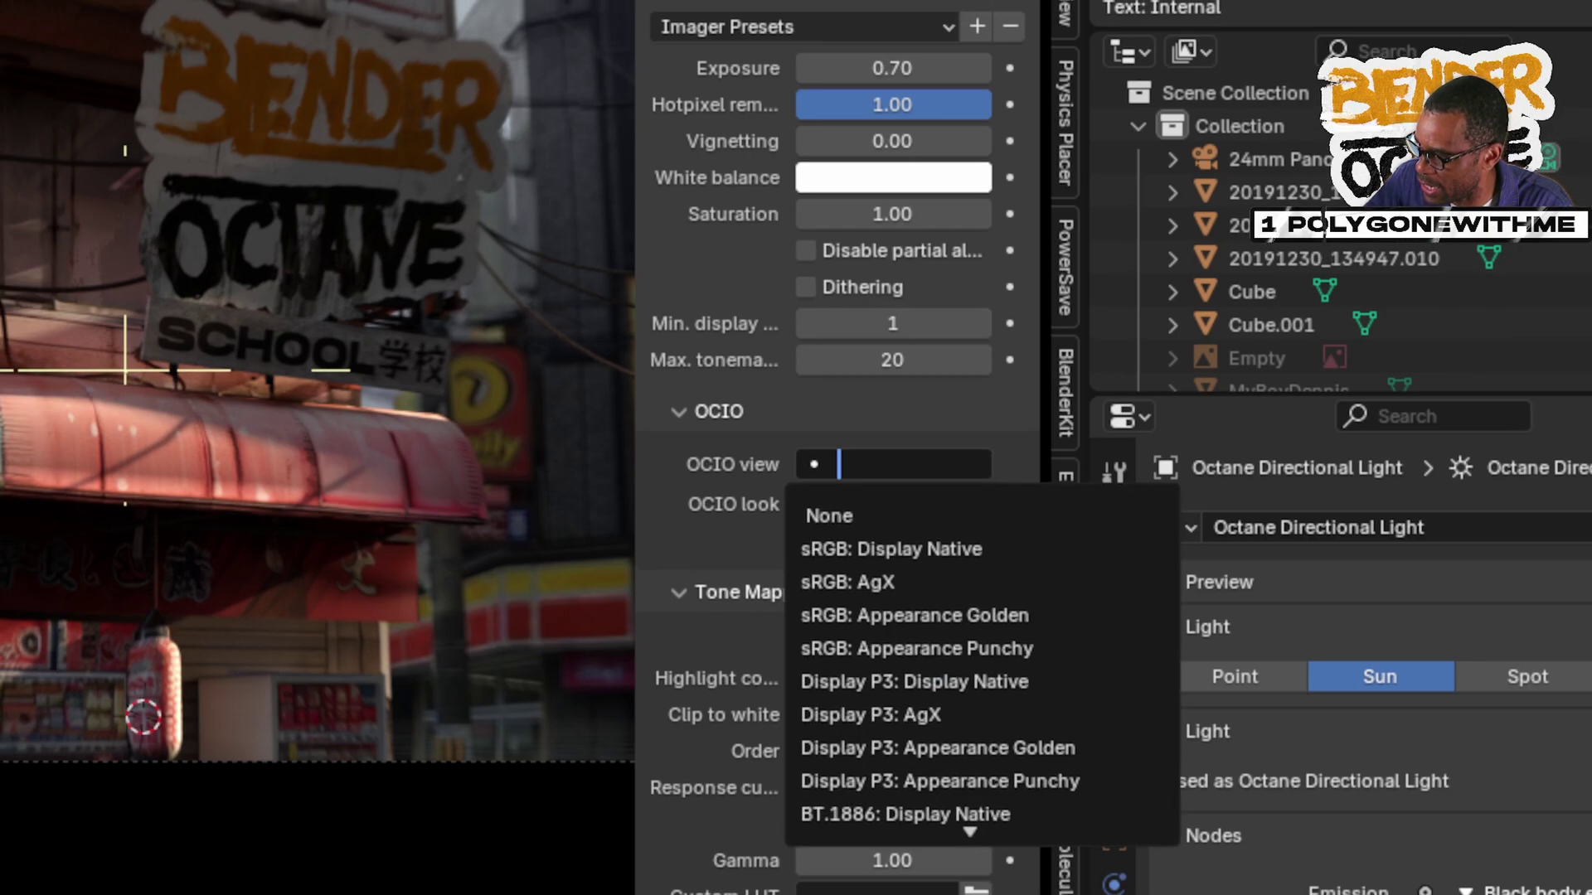
pyautogui.click(630, 388)
pyautogui.scroll(-5, 796, 453)
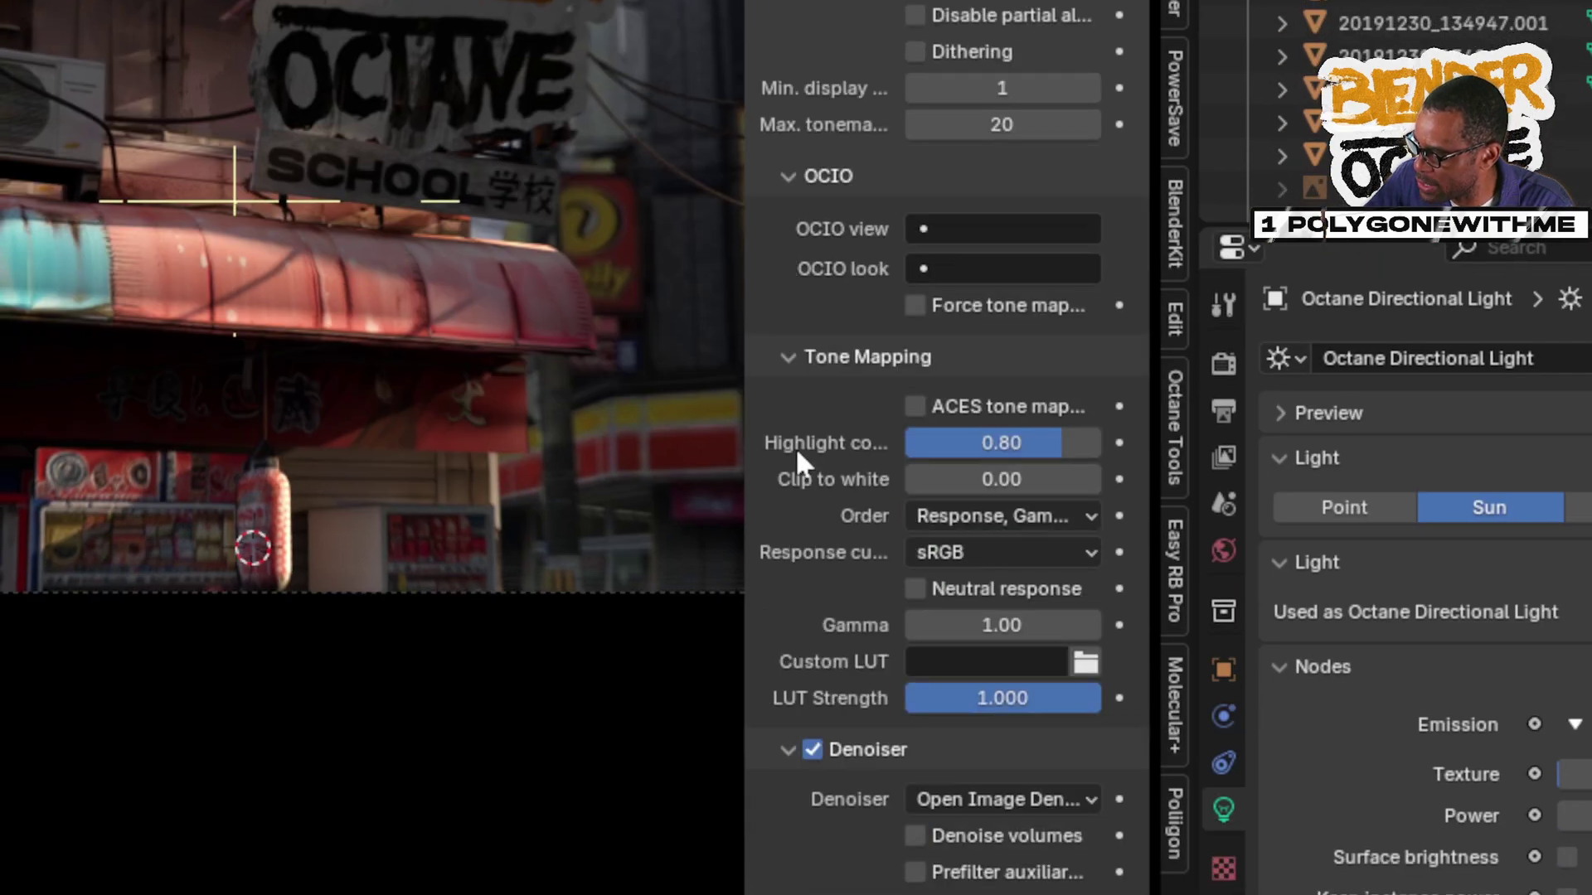
pyautogui.scroll(-1, 799, 451)
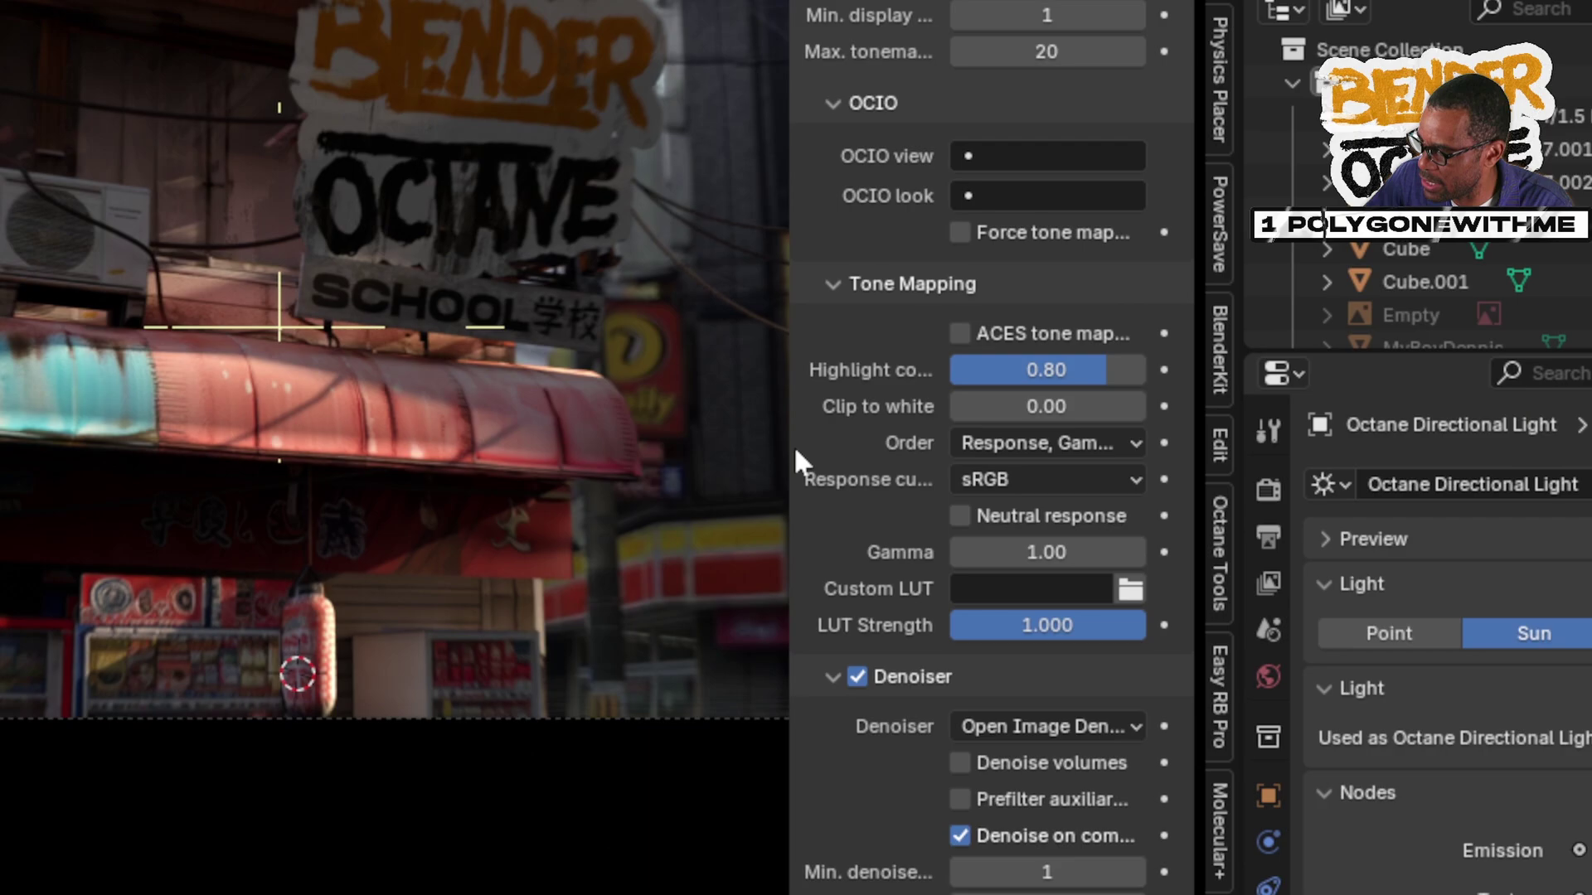
# Widen the sidebar and set tone-mapping highlight compression to 0.63
pyautogui.moveTo(711, 421); pyautogui.dragTo(631, 419)
pyautogui.moveTo(796, 448); pyautogui.dragTo(729, 448)
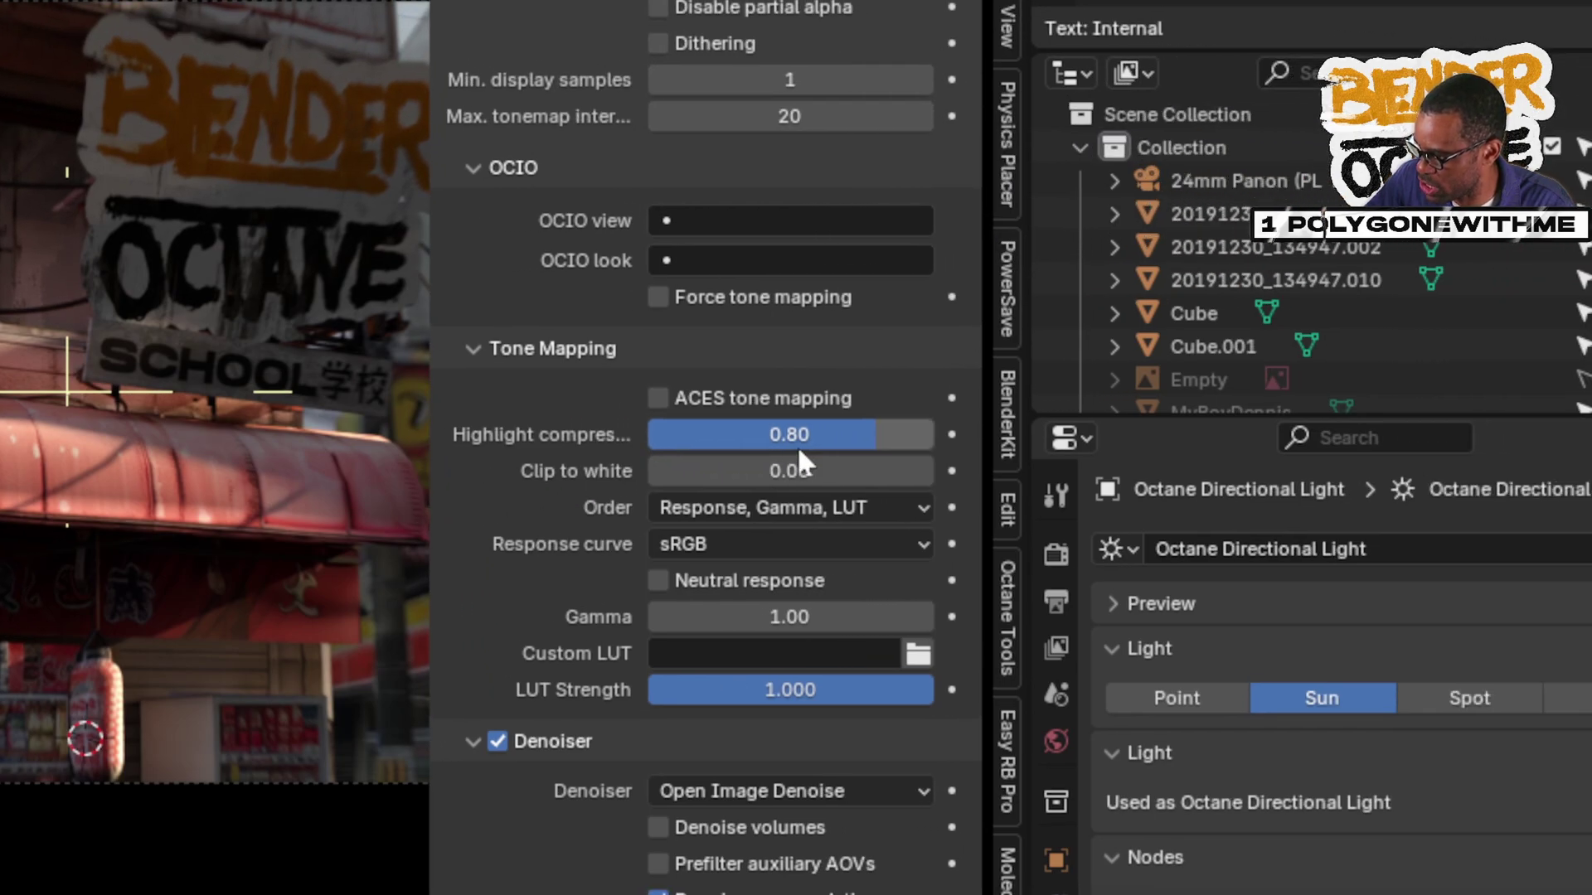
pyautogui.moveTo(798, 447); pyautogui.dragTo(570, 450)
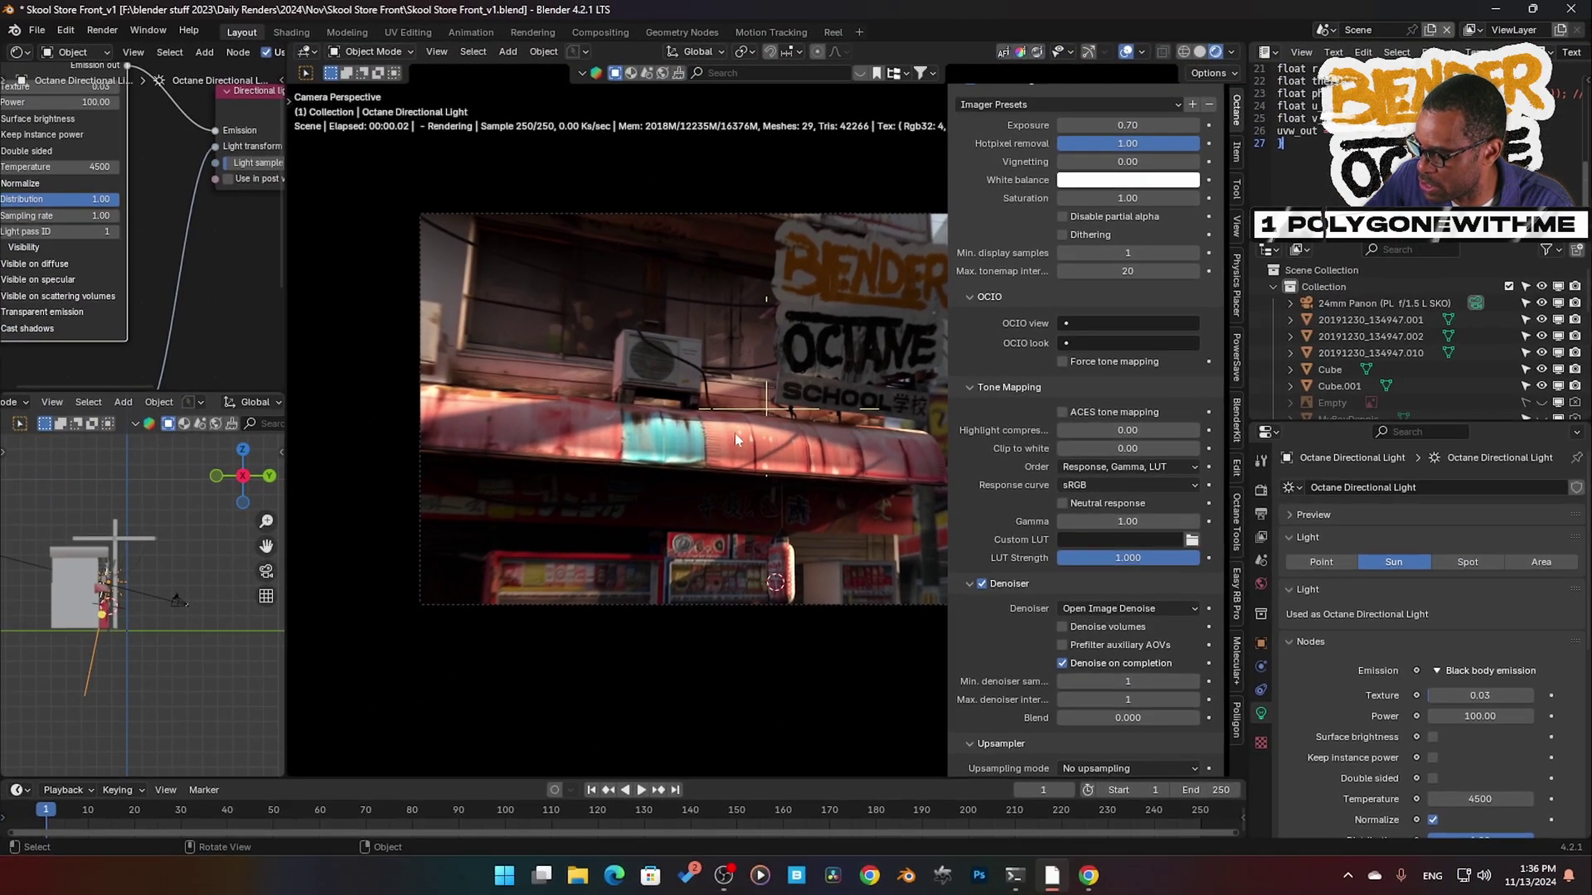
pyautogui.scroll(4, 735, 436)
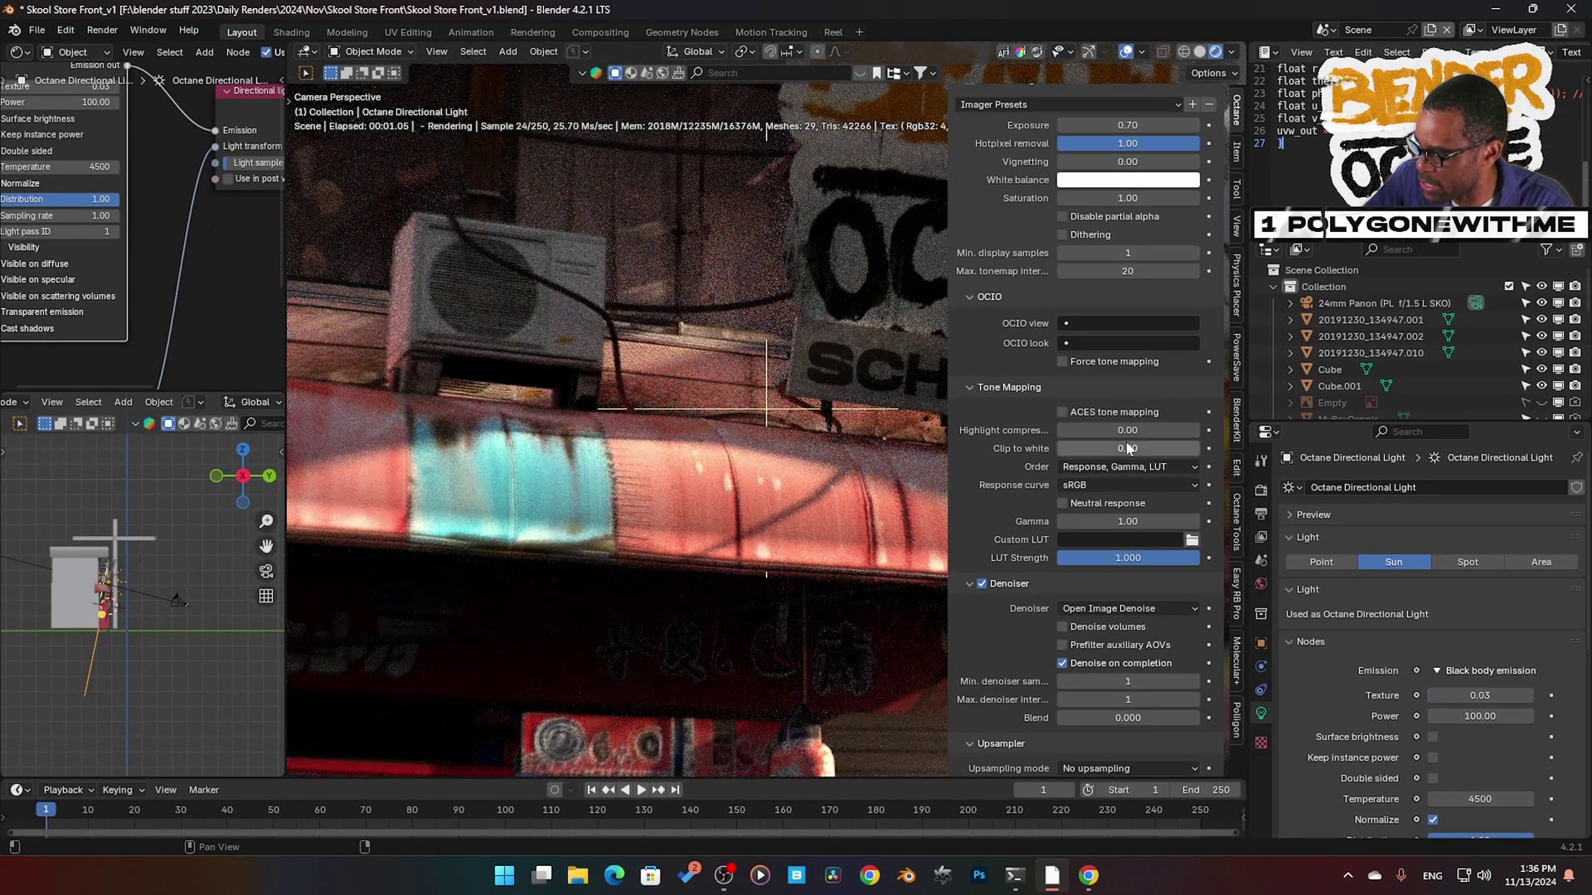
pyautogui.moveTo(1092, 433); pyautogui.dragTo(1058, 449)
pyautogui.scroll(-1, 1017, 465)
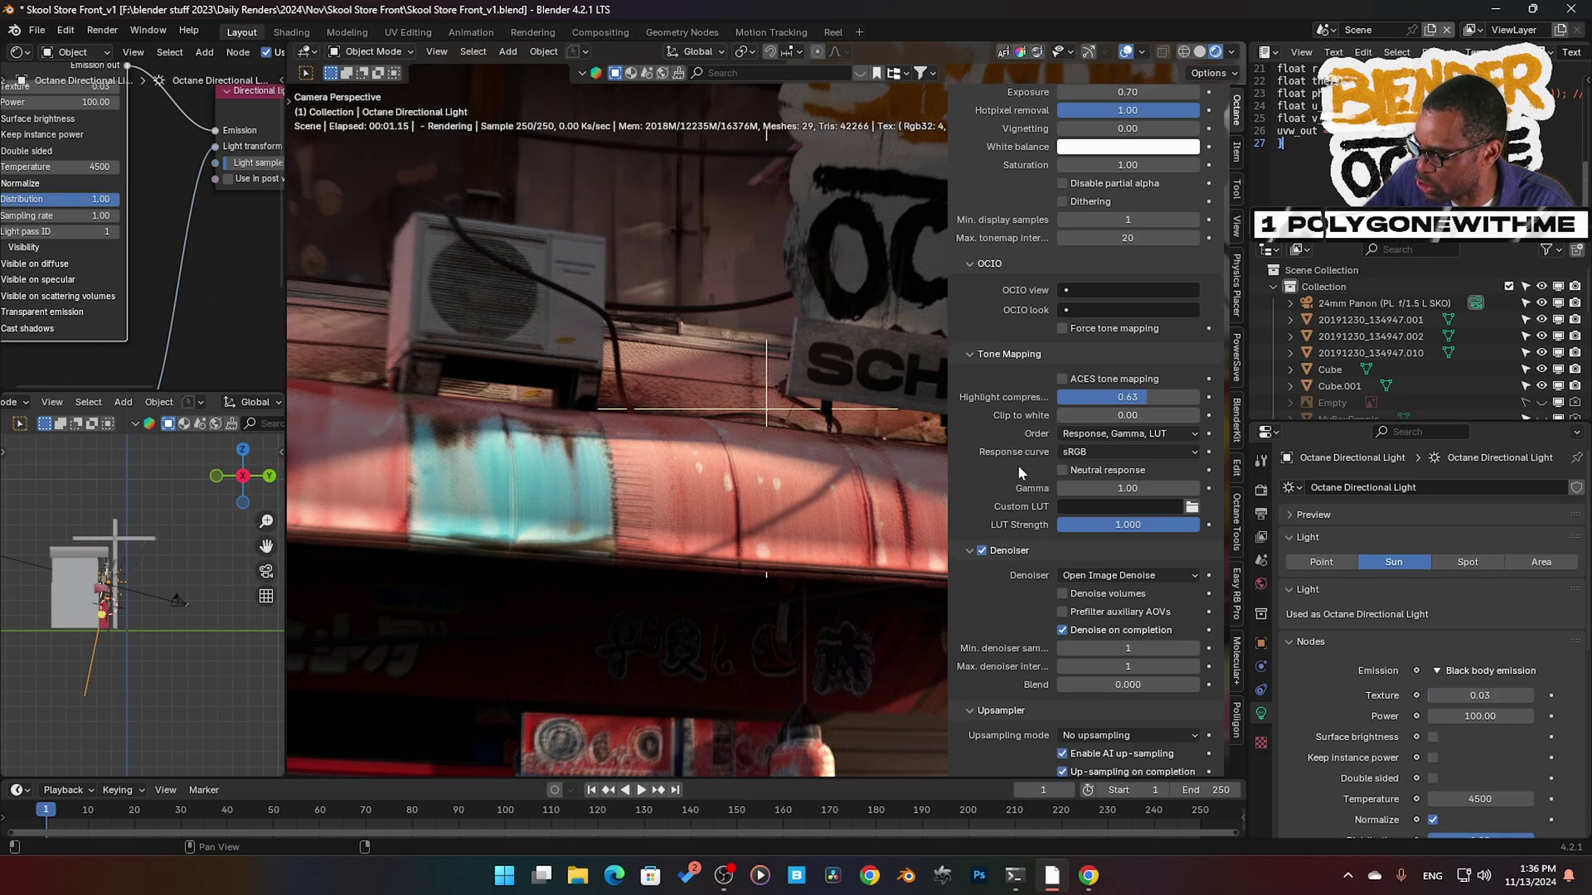
pyautogui.scroll(-1, 1018, 472)
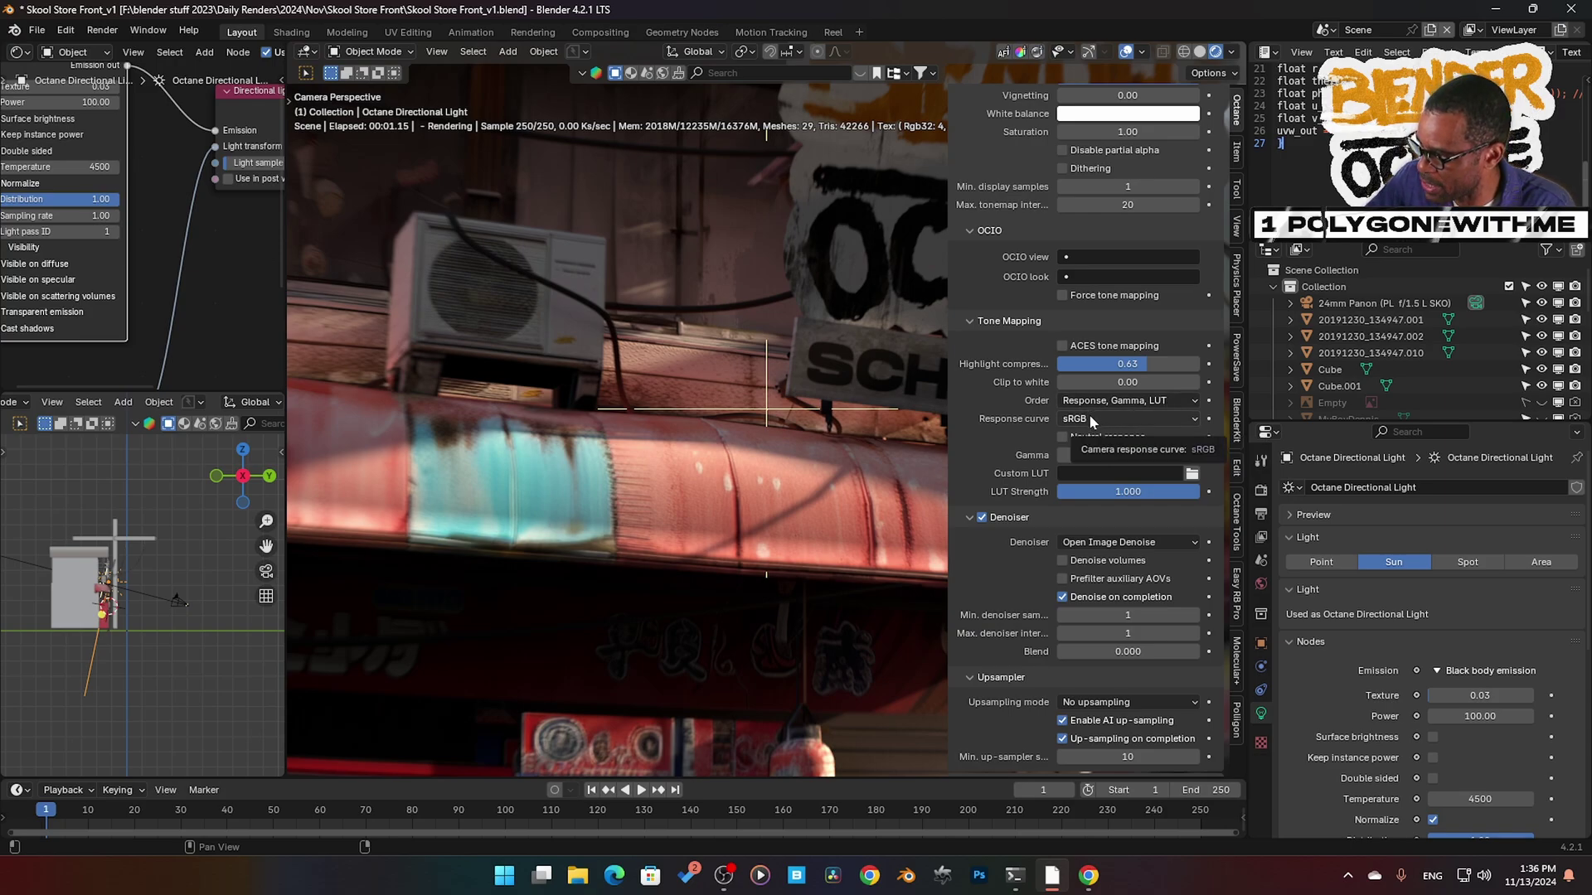
# Try a higher gamma on the render, then set gamma back to 1.00
pyautogui.moveTo(1099, 460)
pyautogui.mouseDown()
pyautogui.moveTo(1198, 461)
pyautogui.moveTo(1079, 461)
pyautogui.moveTo(1106, 461)
pyautogui.mouseUp()
pyautogui.click(1128, 458)
pyautogui.write('1')
pyautogui.press('Return')
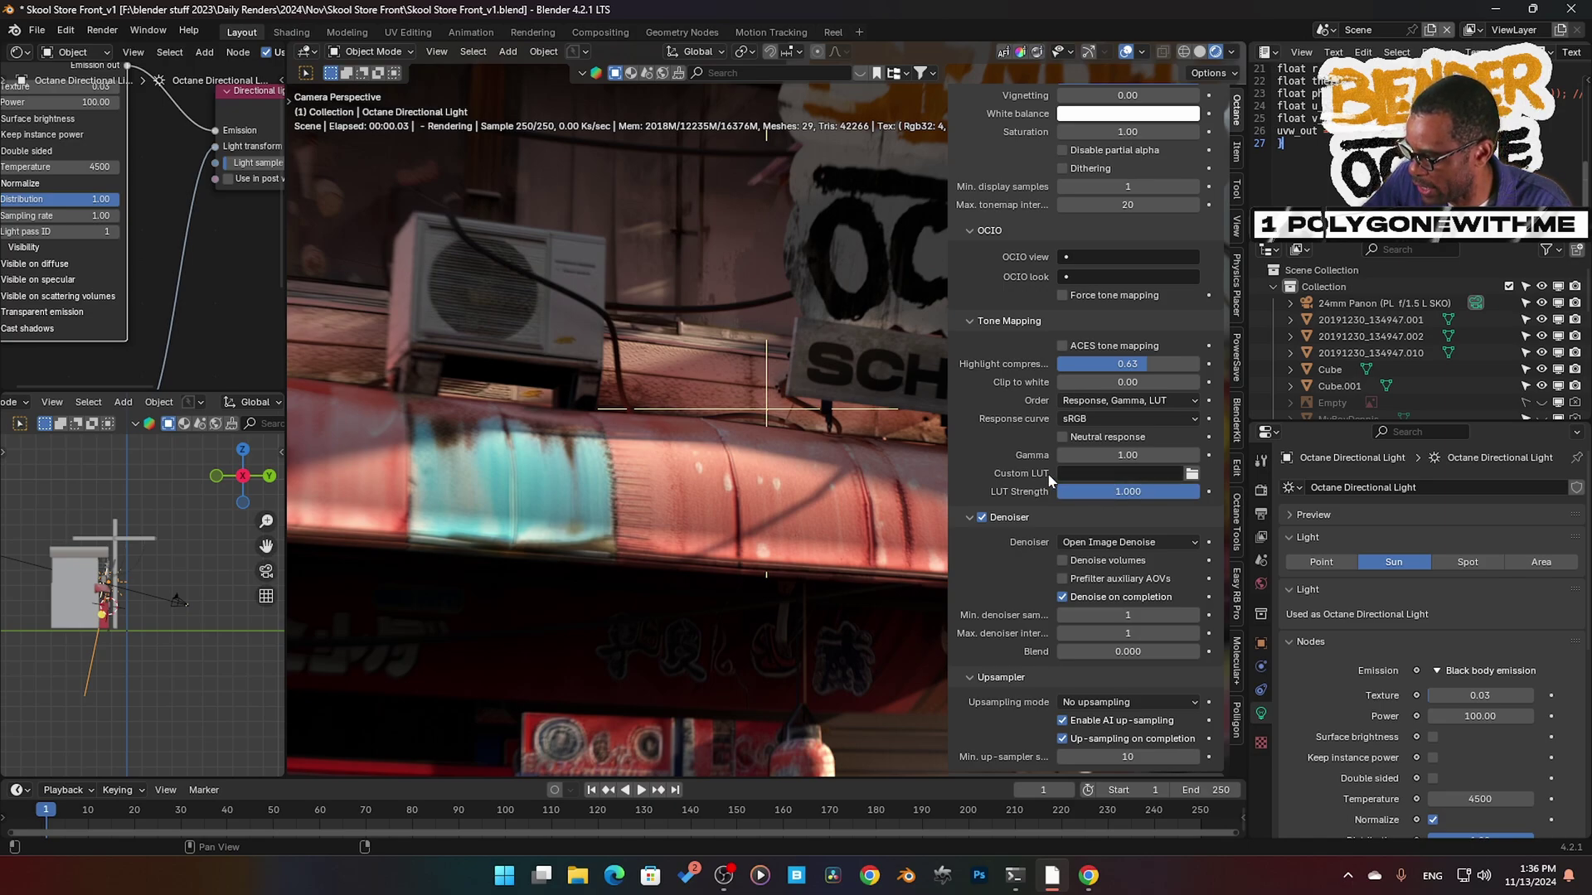
# Load Blakehope LUT (Sunny Shots).cube as the custom LUT and compare LUT strength
pyautogui.moveTo(1159, 501)
pyautogui.mouseDown()
pyautogui.moveTo(1107, 501)
pyautogui.moveTo(1178, 501)
pyautogui.mouseUp()
pyautogui.click(1191, 474)
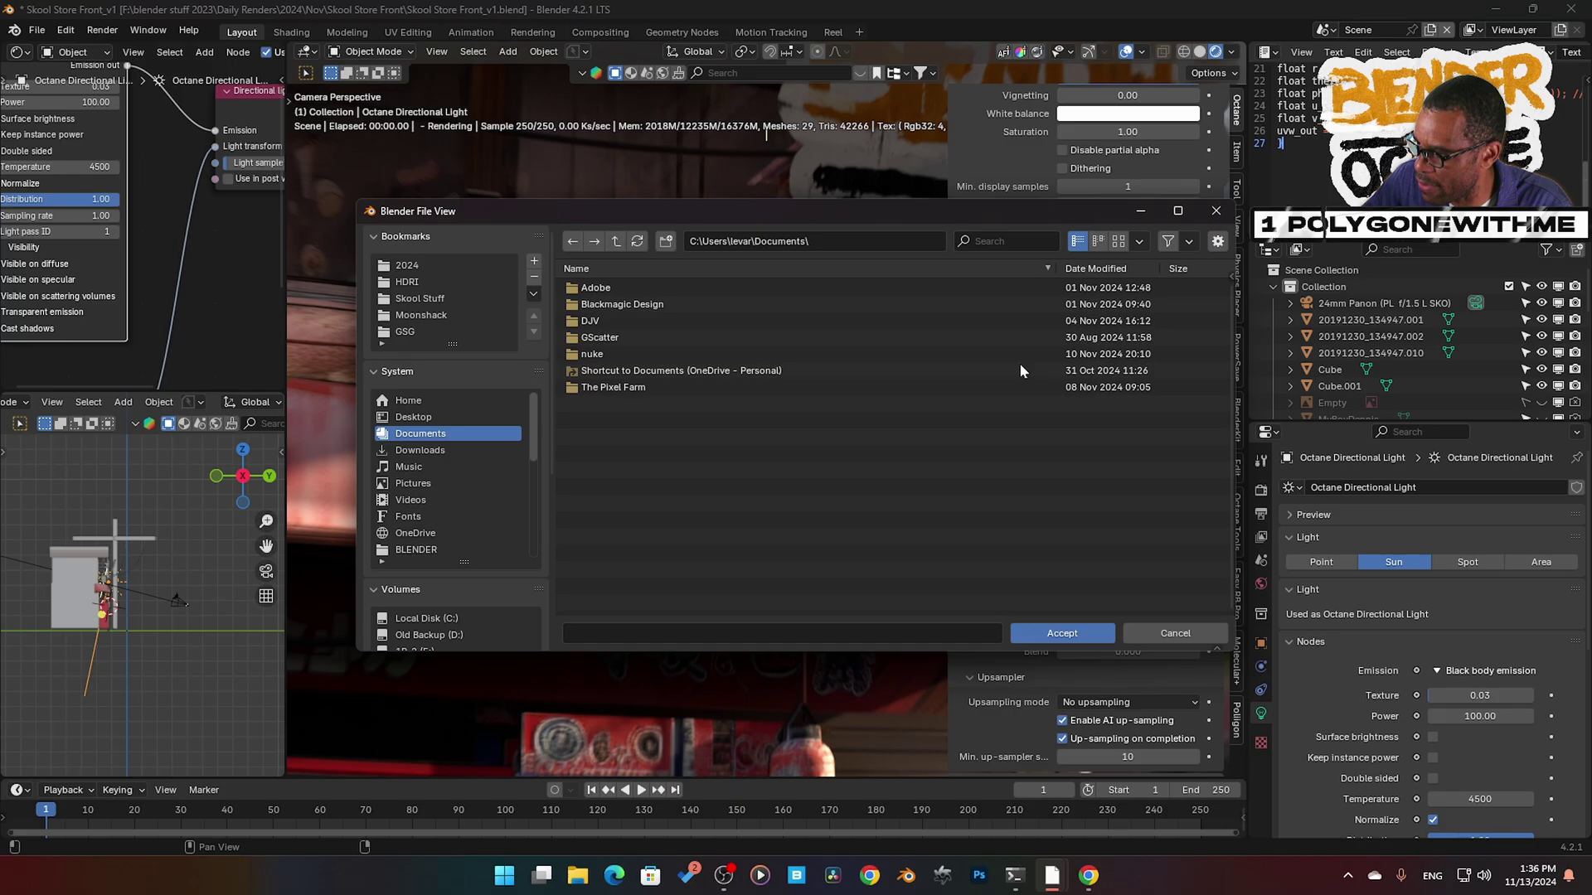
pyautogui.press('Escape')
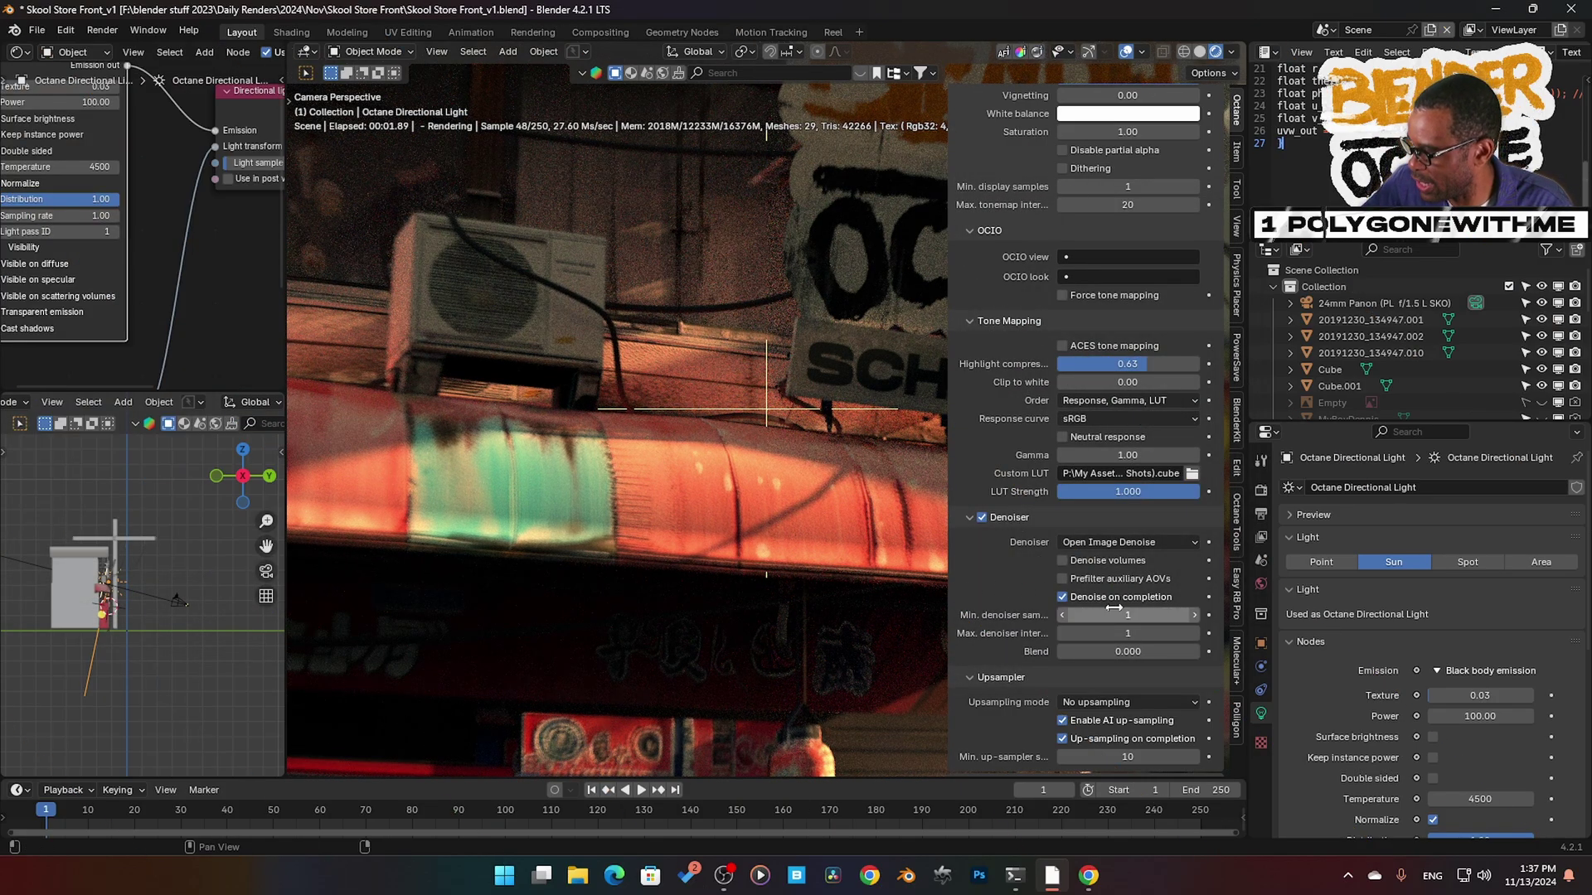
pyautogui.scroll(-3, 727, 458)
pyautogui.scroll(-4, 724, 456)
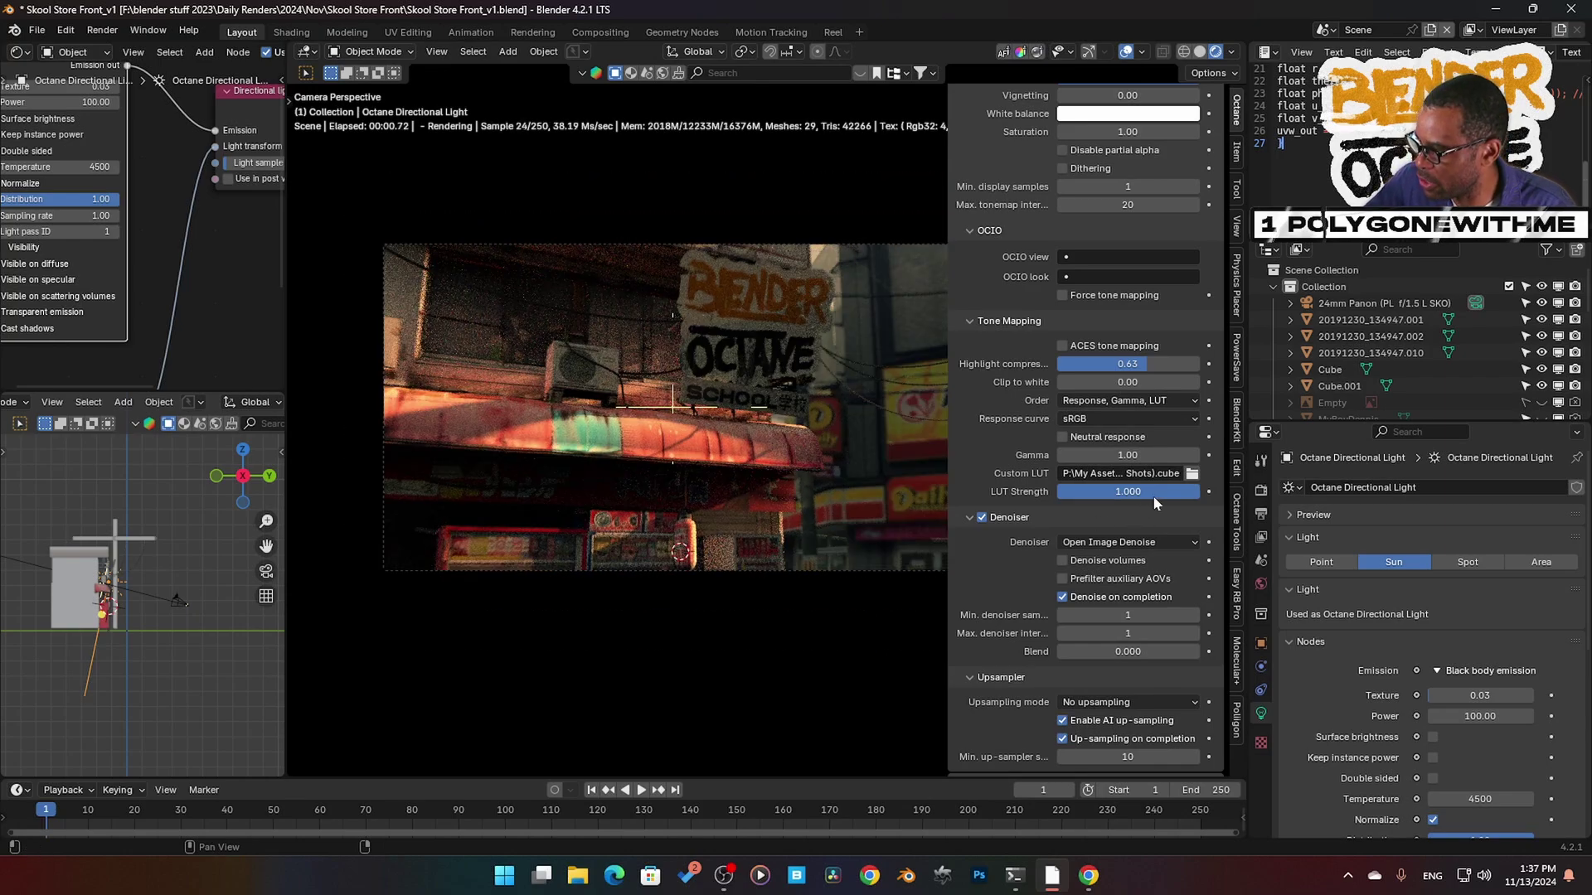
pyautogui.moveTo(1177, 492)
pyautogui.mouseDown()
pyautogui.moveTo(1036, 492)
pyautogui.moveTo(1202, 495)
pyautogui.mouseUp()
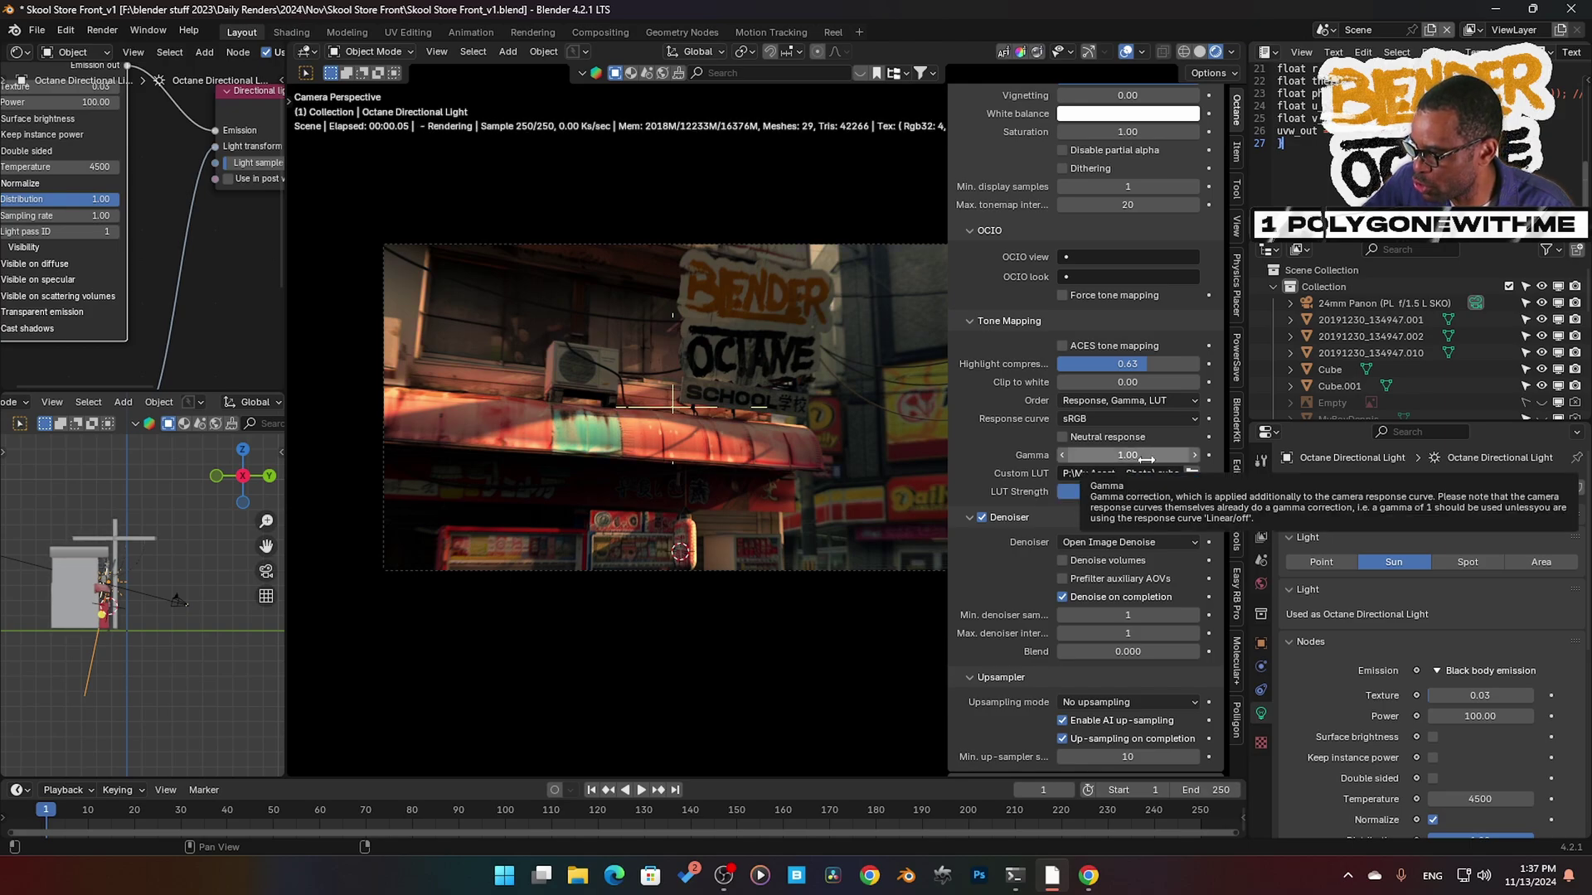
# Swap the custom LUT to Bellart LUT (Shots without Sunlight).cube, compare strengths, and hide the sidebar
pyautogui.click(1192, 474)
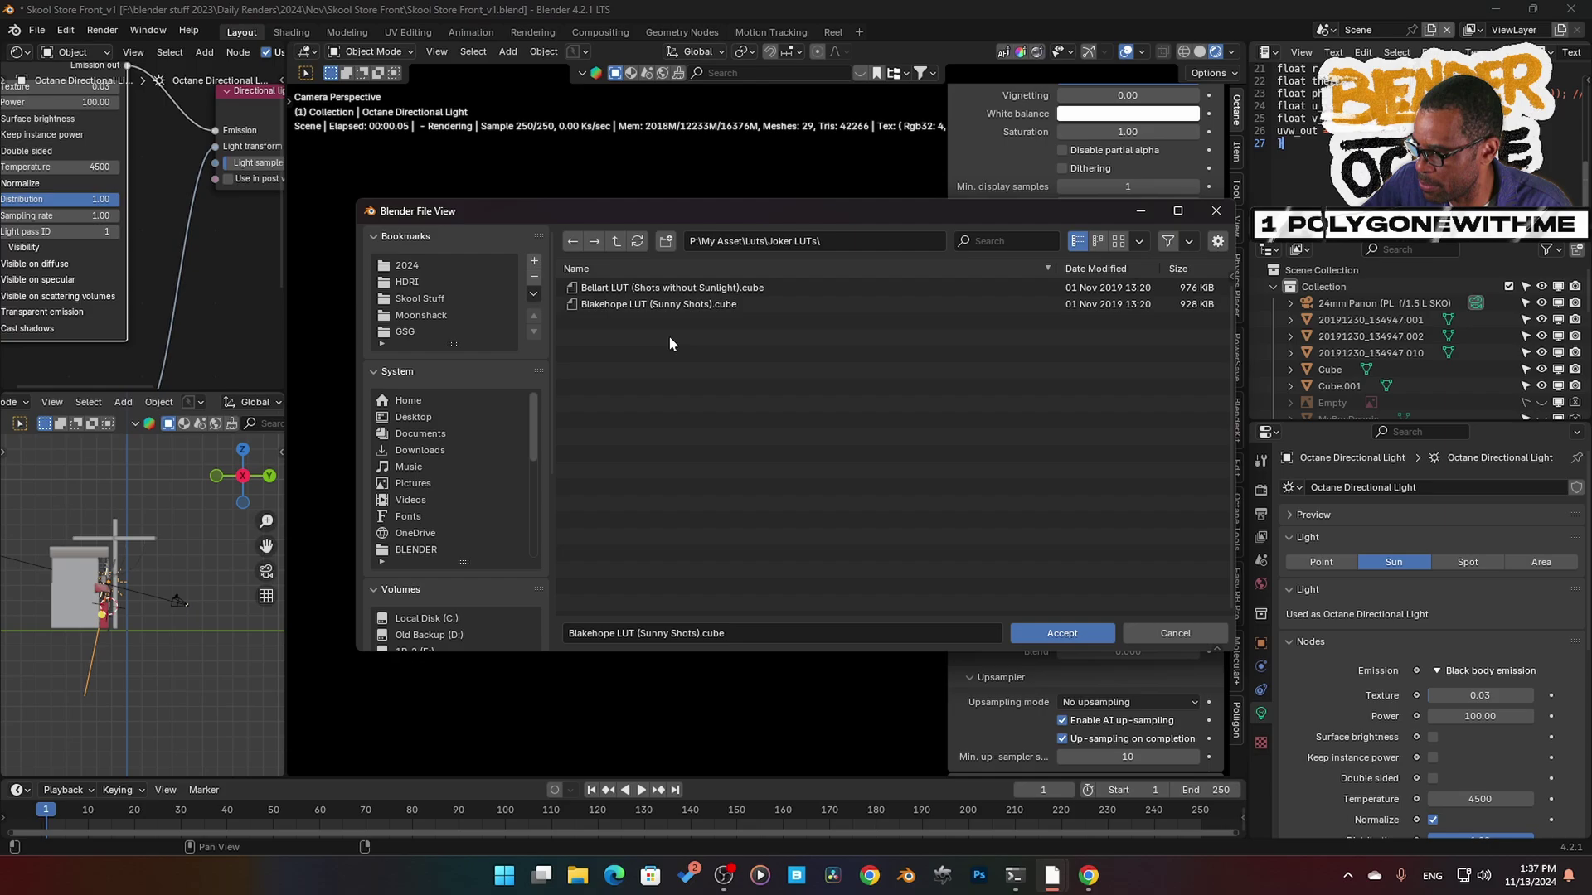
pyautogui.doubleClick(688, 288)
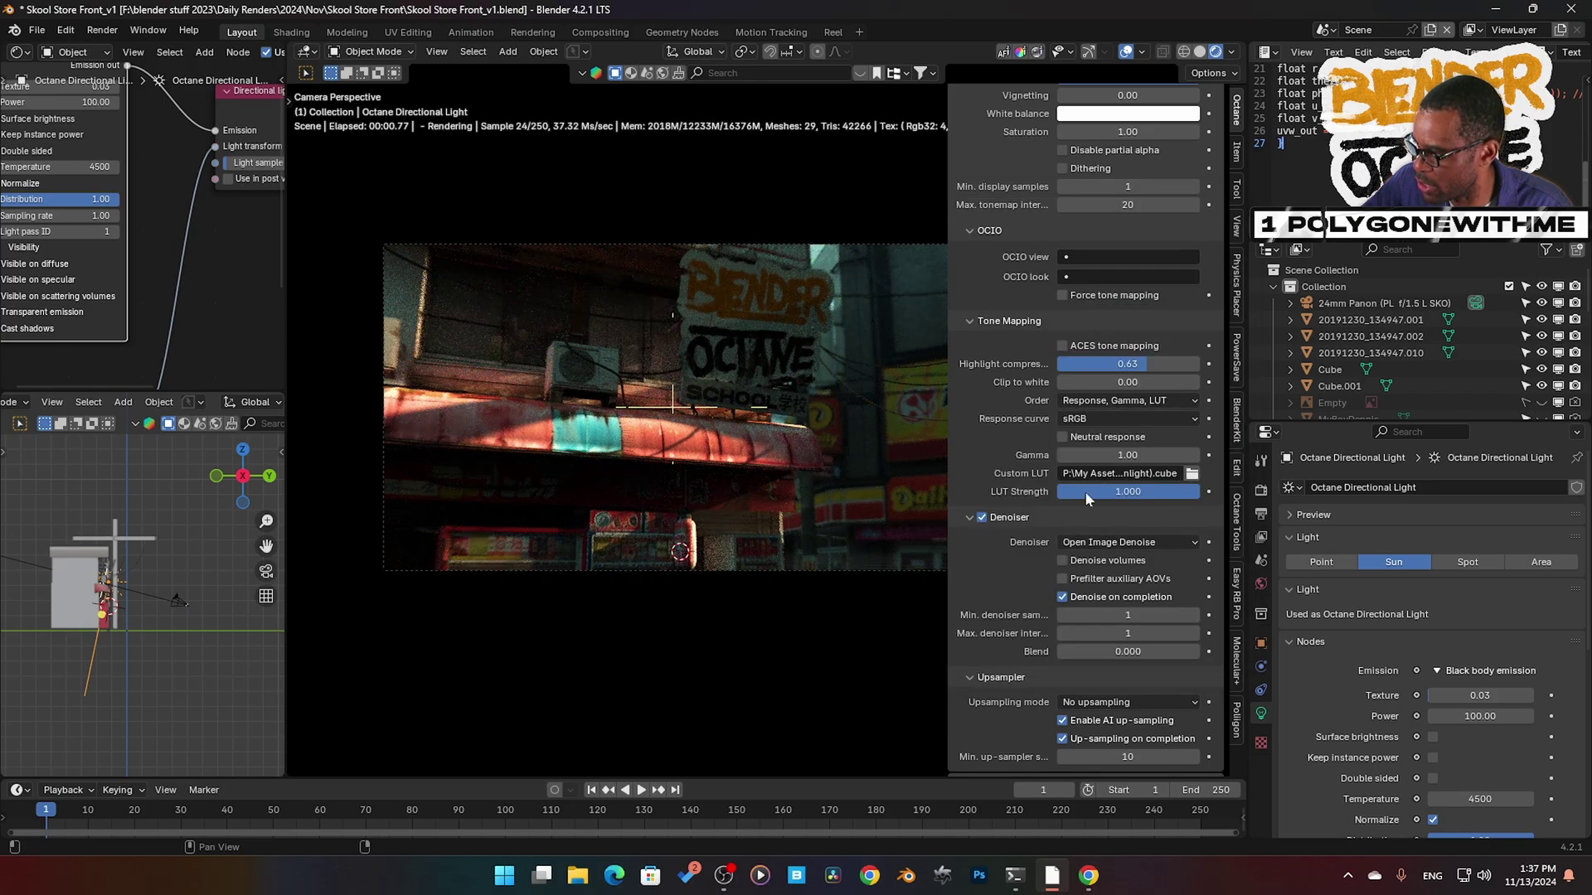
pyautogui.moveTo(1122, 493); pyautogui.dragTo(1192, 492)
pyautogui.press('n')
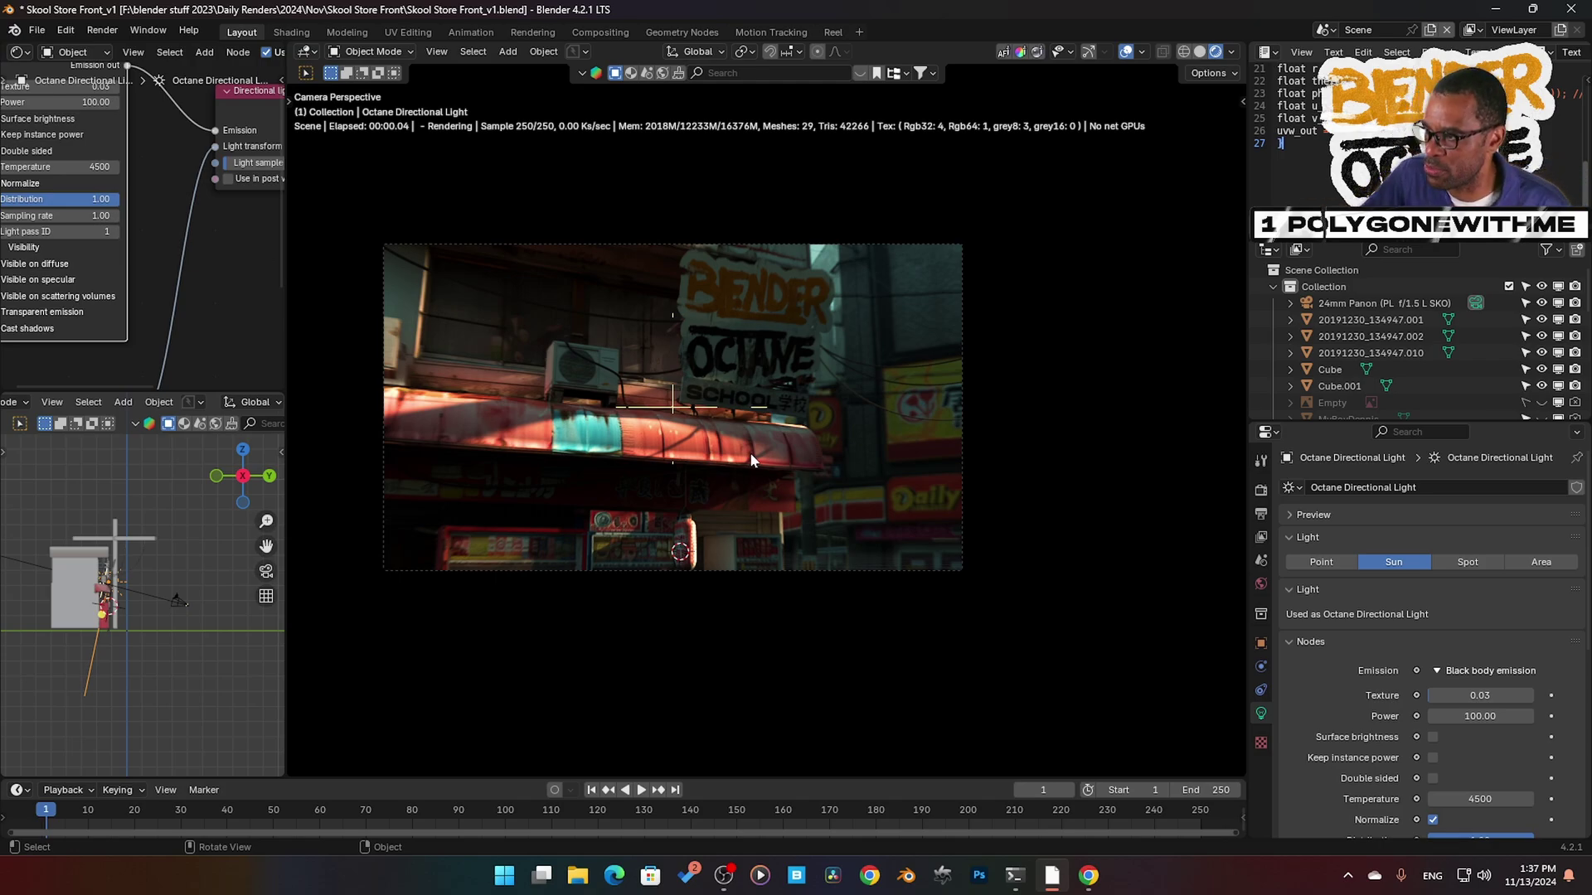
# Switch the viewport from Octane rendering to plain Solid shading
pyautogui.click(1200, 53)
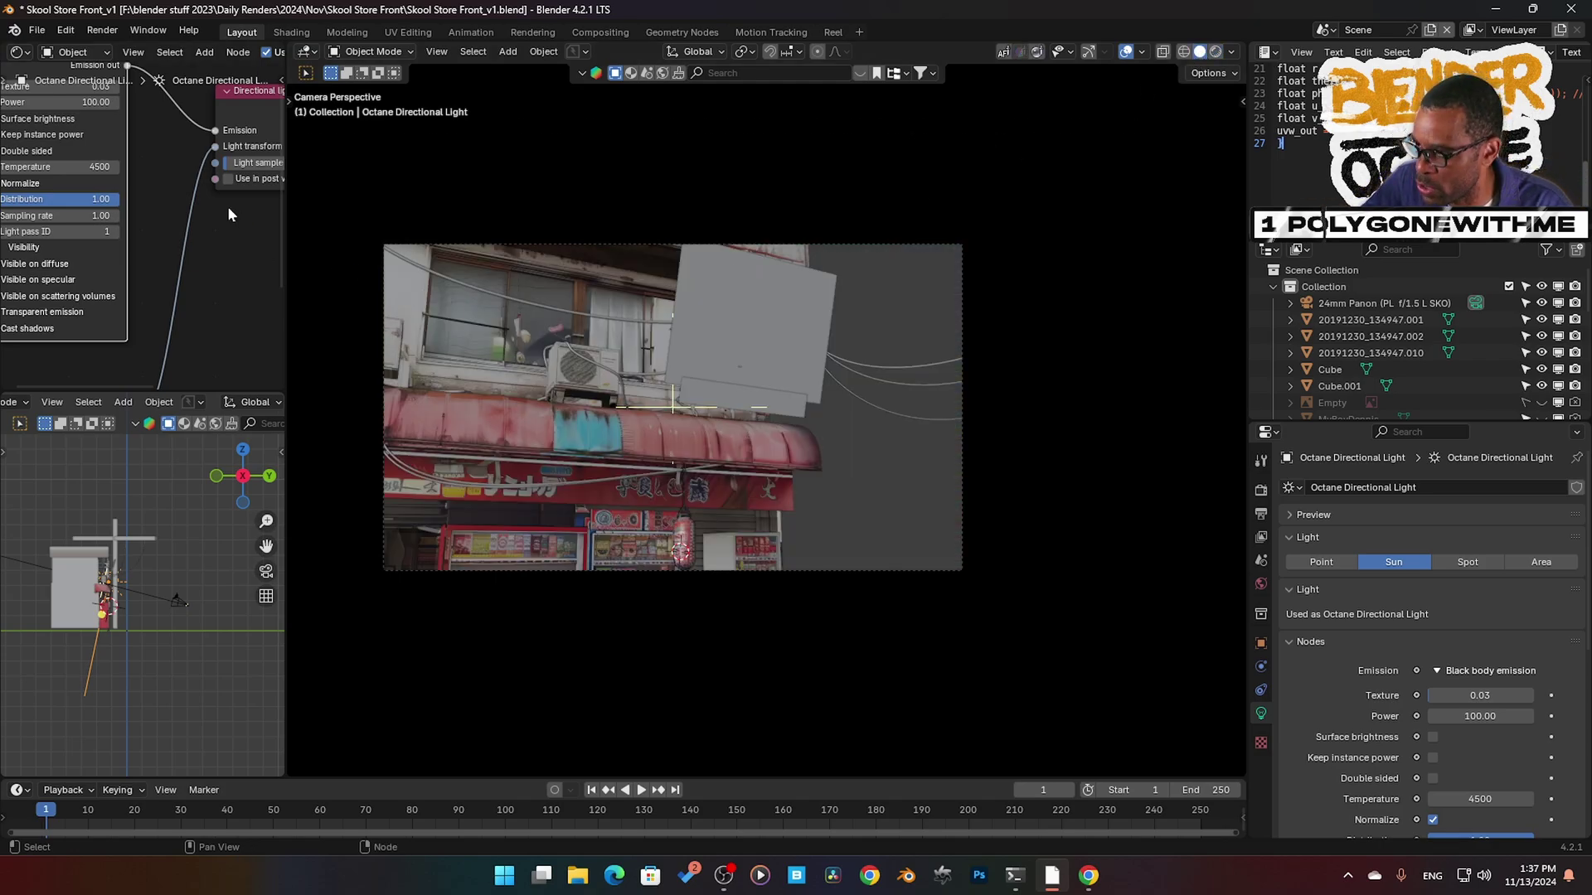